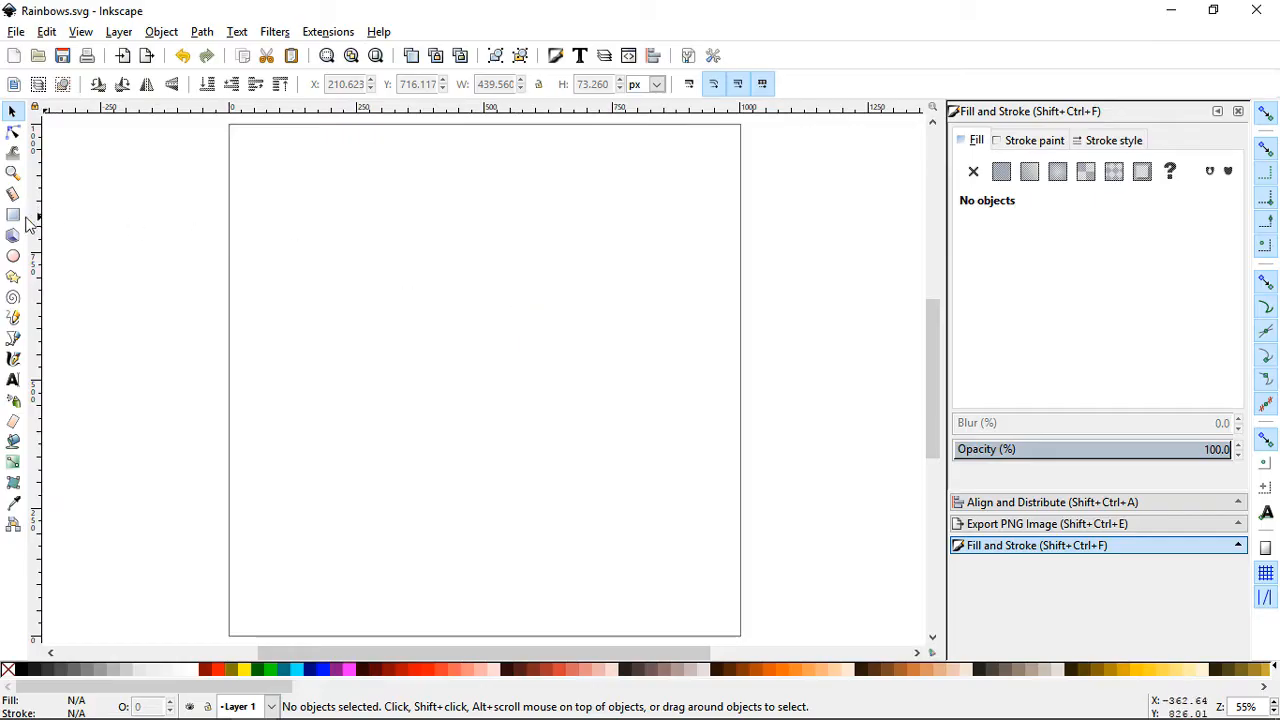
Step: Draw a black square about 70 px wide in the upper part of the page with the Rectangle tool
{"action": "left_click", "coordinate": [14, 215]}
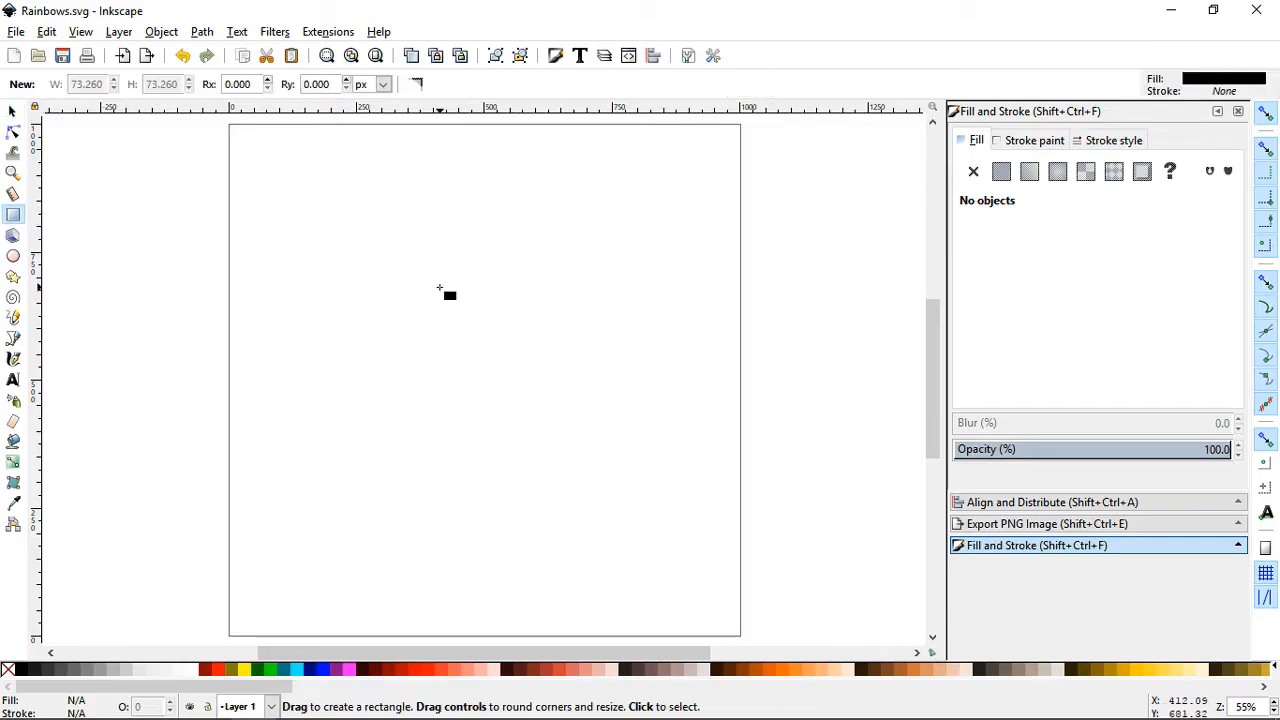
{"action": "scroll", "coordinate": [385, 265], "scroll_direction": "up", "scroll_amount": 2}
{"action": "left_click_drag", "start_coordinate": [275, 235], "coordinate": [347, 305]}
{"action": "left_click", "coordinate": [12, 111]}
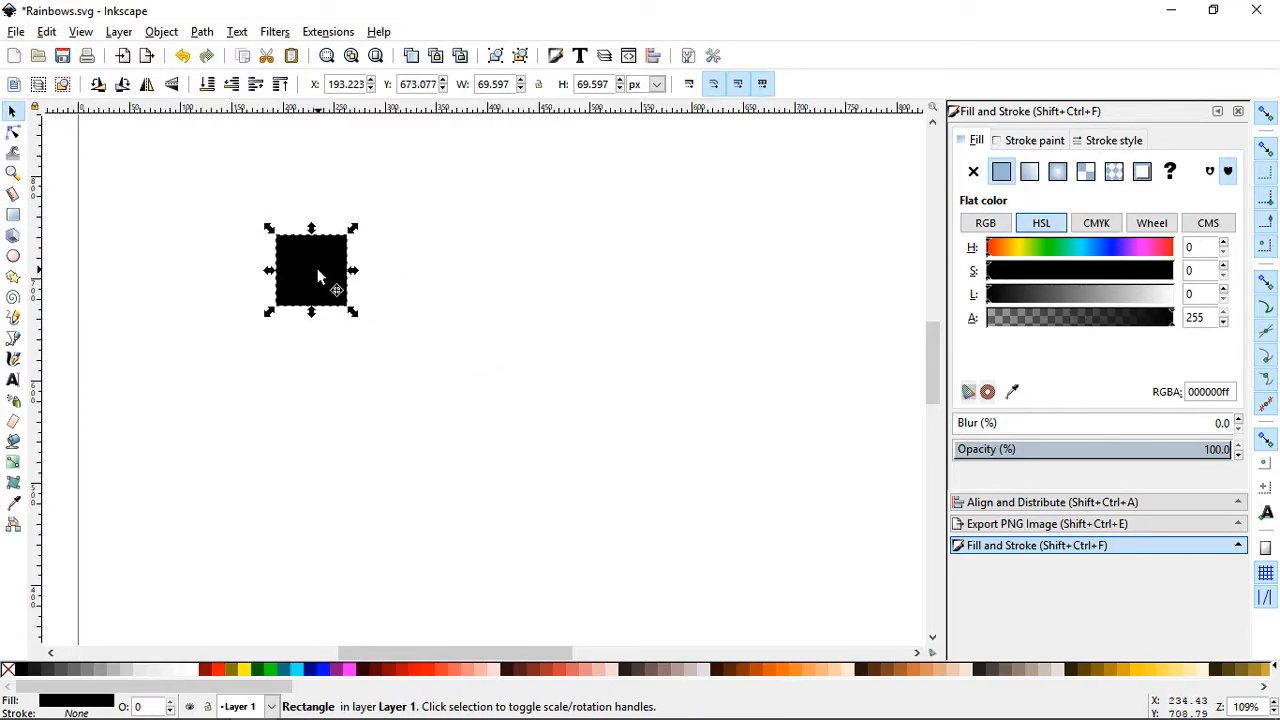
Step: Duplicate the black square and place the copies edge to edge to form a horizontal row of six squares
{"action": "key", "text": "ctrl"}
{"action": "key", "text": "ctrl+d"}
{"action": "left_click_drag", "start_coordinate": [313, 265], "coordinate": [544, 271]}
{"action": "key", "text": "ctrl+d"}
{"action": "key", "text": "ctrl+d"}
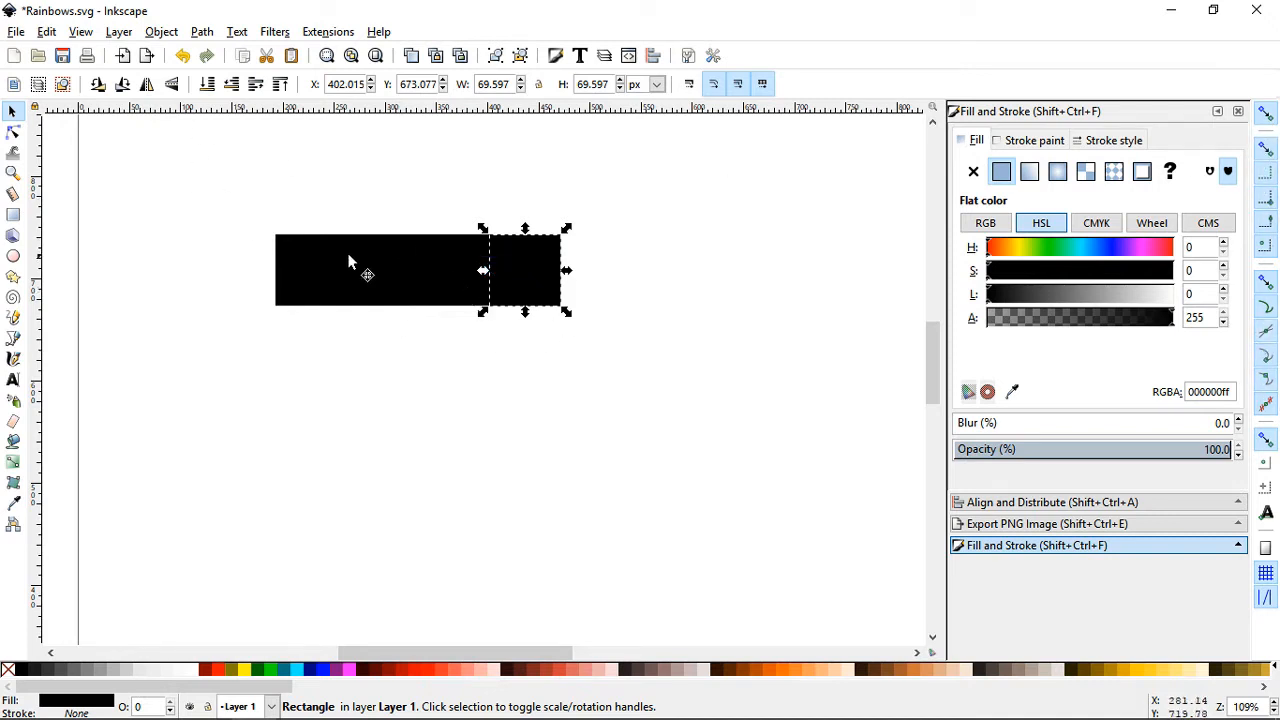
{"action": "left_click_drag", "start_coordinate": [252, 212], "coordinate": [575, 335]}
{"action": "left_click_drag", "start_coordinate": [637, 400], "coordinate": [334, 177]}
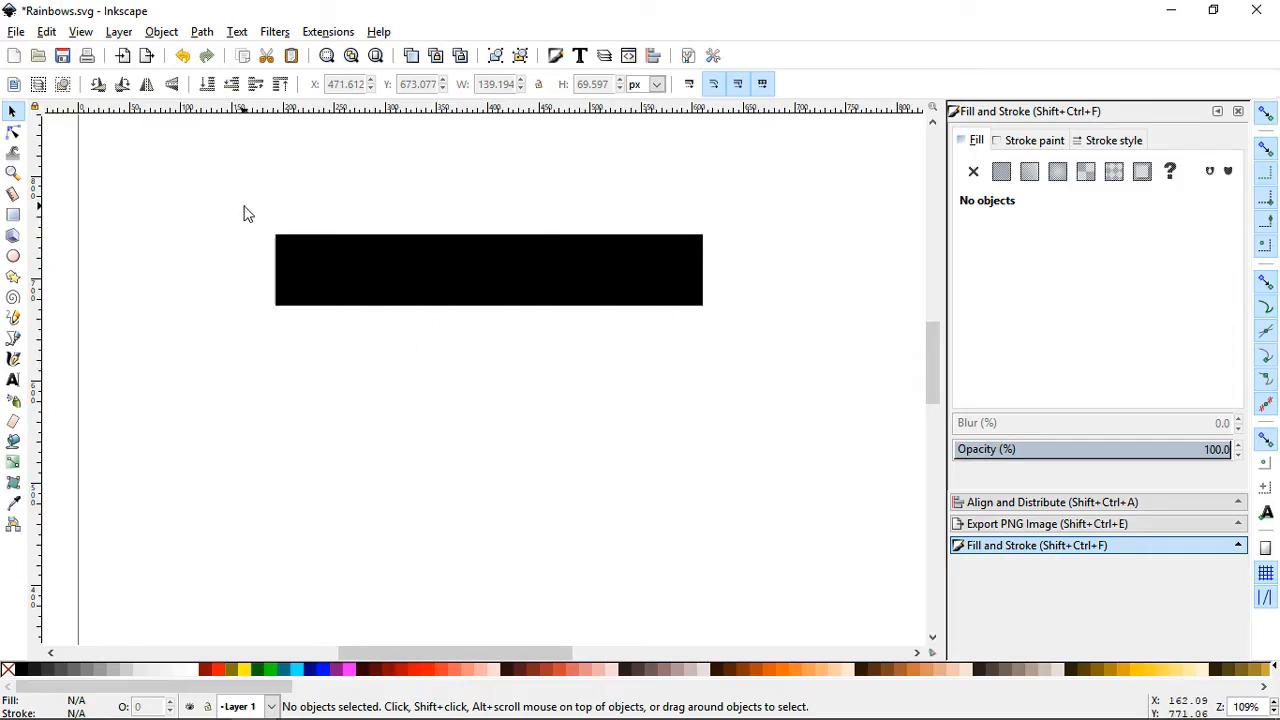
Step: Fill the first square of the row with red ff2a2a and the second with orange ff7f2a
{"action": "left_click", "coordinate": [301, 265]}
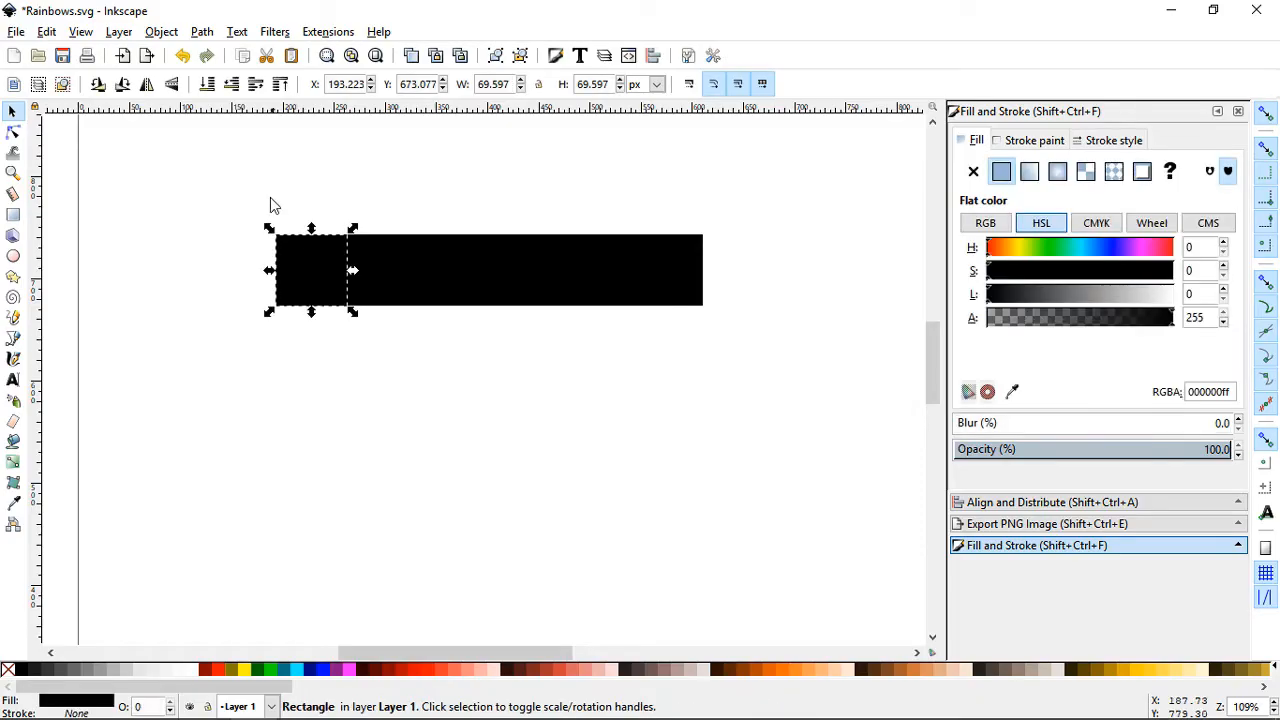
{"action": "left_click", "coordinate": [452, 669]}
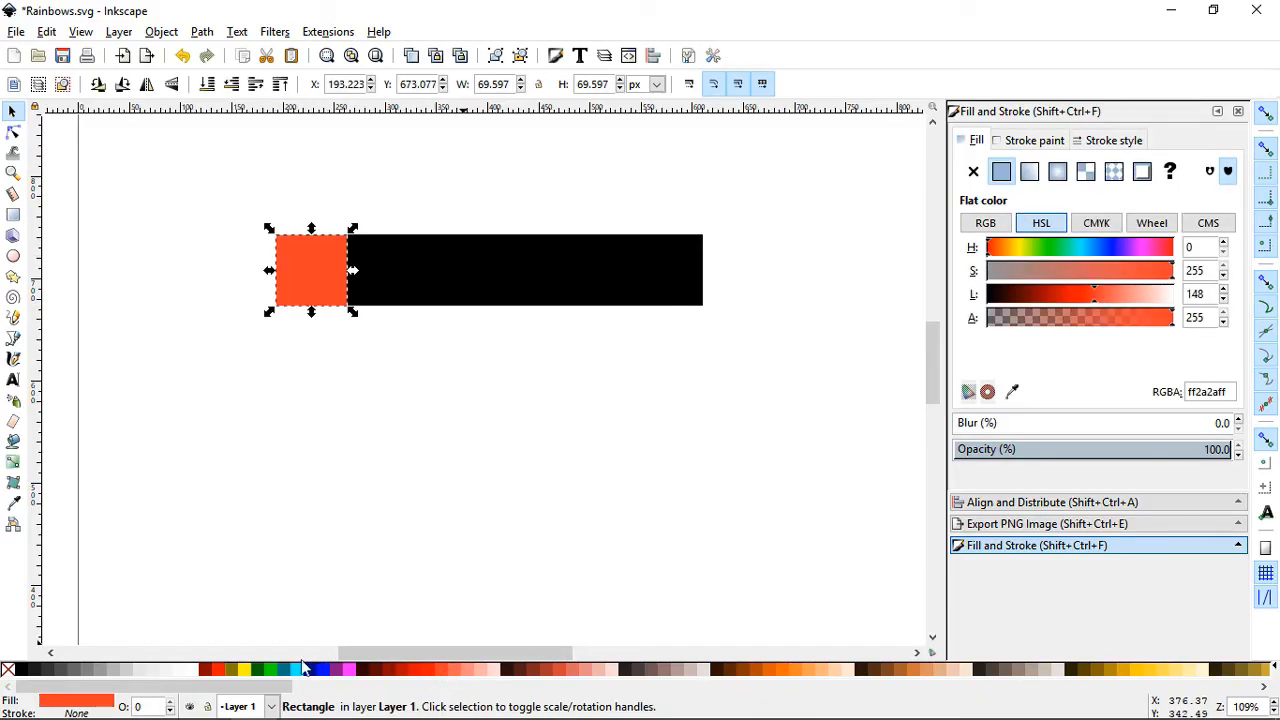
{"action": "left_click_drag", "start_coordinate": [271, 686], "coordinate": [325, 686]}
{"action": "key", "text": "Tab"}
{"action": "left_click", "coordinate": [548, 670]}
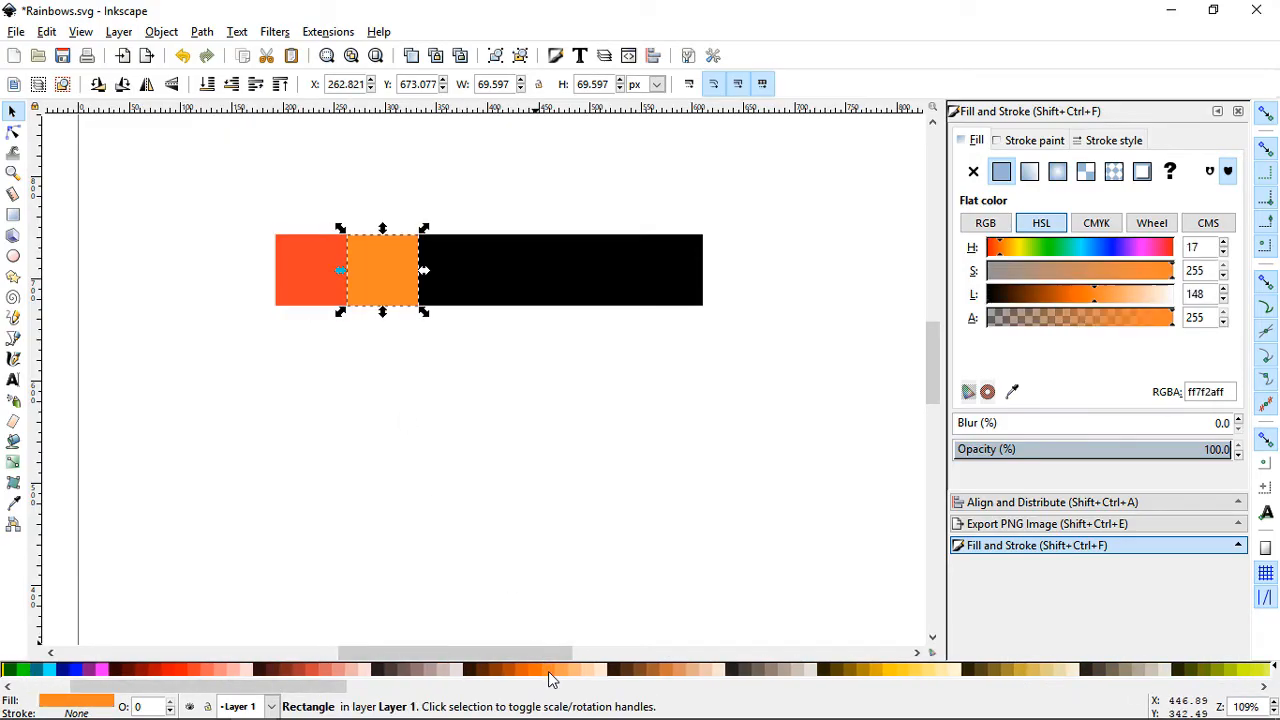
Step: Fill the third square of the row with golden yellow and the fourth with turquoise
{"action": "left_click", "coordinate": [430, 282]}
{"action": "left_click_drag", "start_coordinate": [330, 687], "coordinate": [742, 684]}
{"action": "left_click", "coordinate": [620, 670]}
{"action": "left_click", "coordinate": [525, 290]}
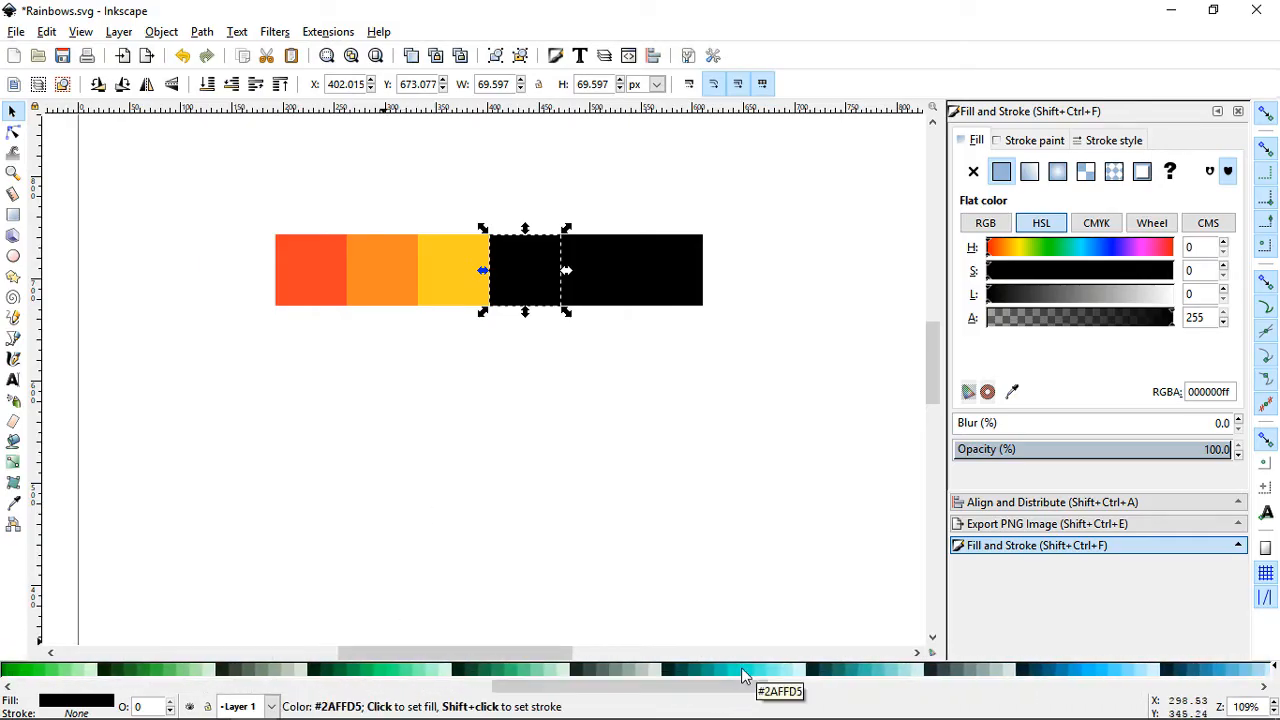
{"action": "left_click", "coordinate": [751, 672]}
Step: Fill the fifth square of the row with blue 0000ff and the sixth with purple 7f2aff, and deselect it
{"action": "key", "text": "Tab"}
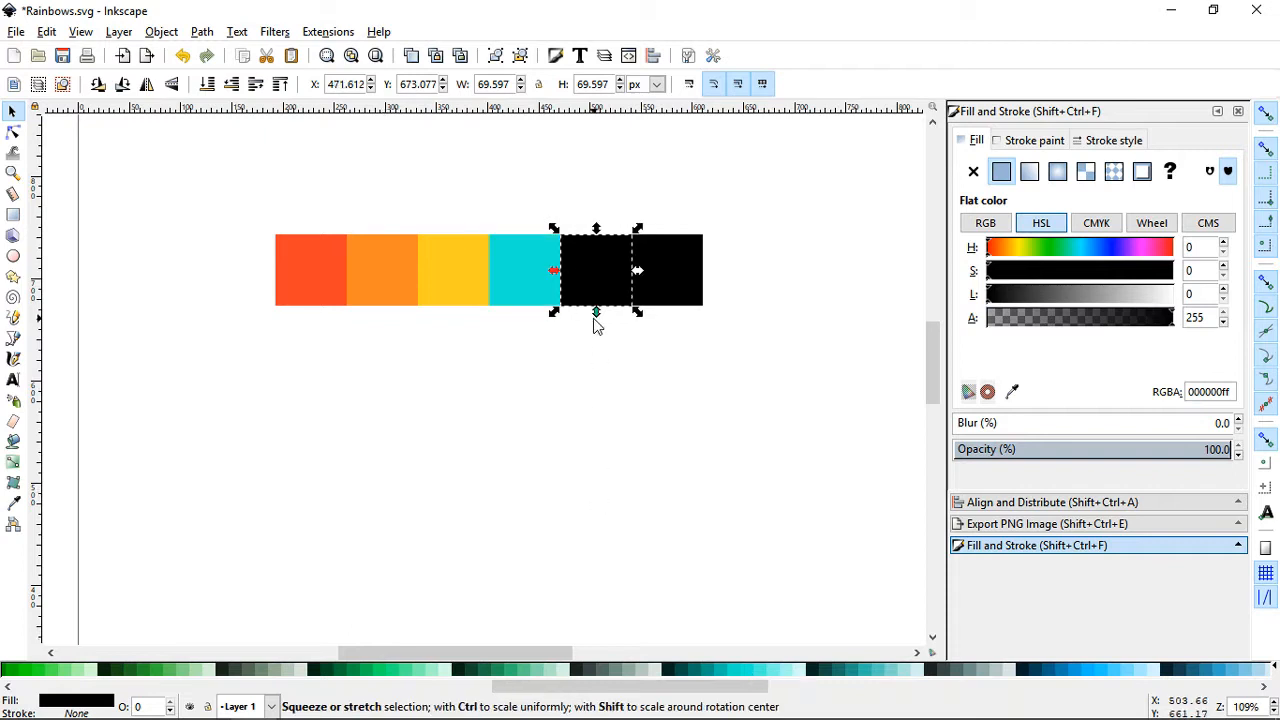
{"action": "left_click_drag", "start_coordinate": [688, 691], "coordinate": [888, 698]}
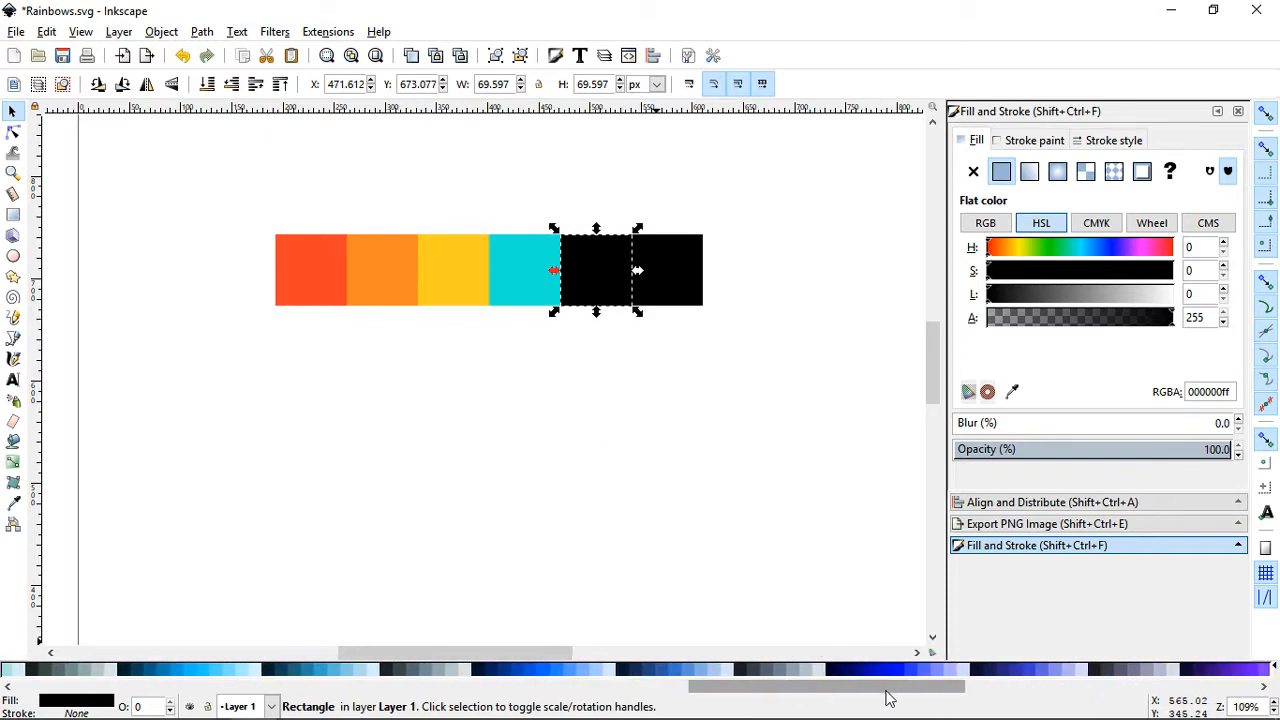
{"action": "left_click", "coordinate": [903, 676]}
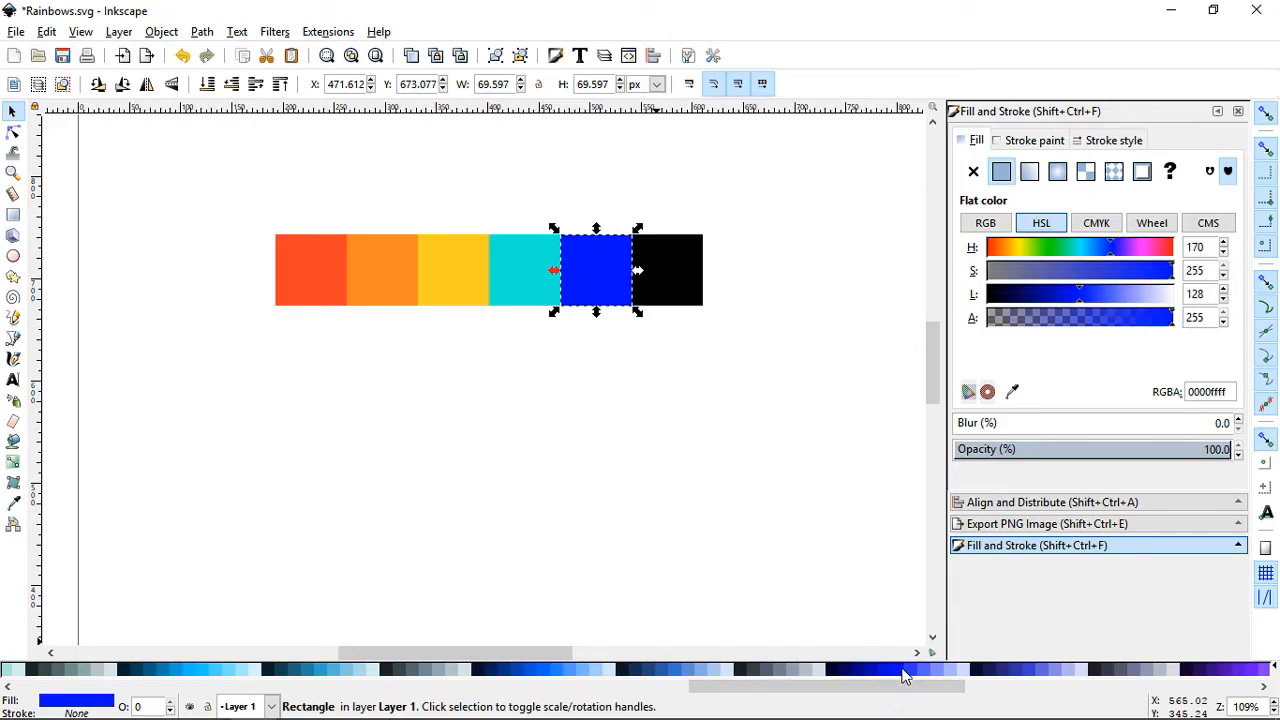
{"action": "key", "text": "Tab"}
{"action": "left_click_drag", "start_coordinate": [905, 689], "coordinate": [980, 692]}
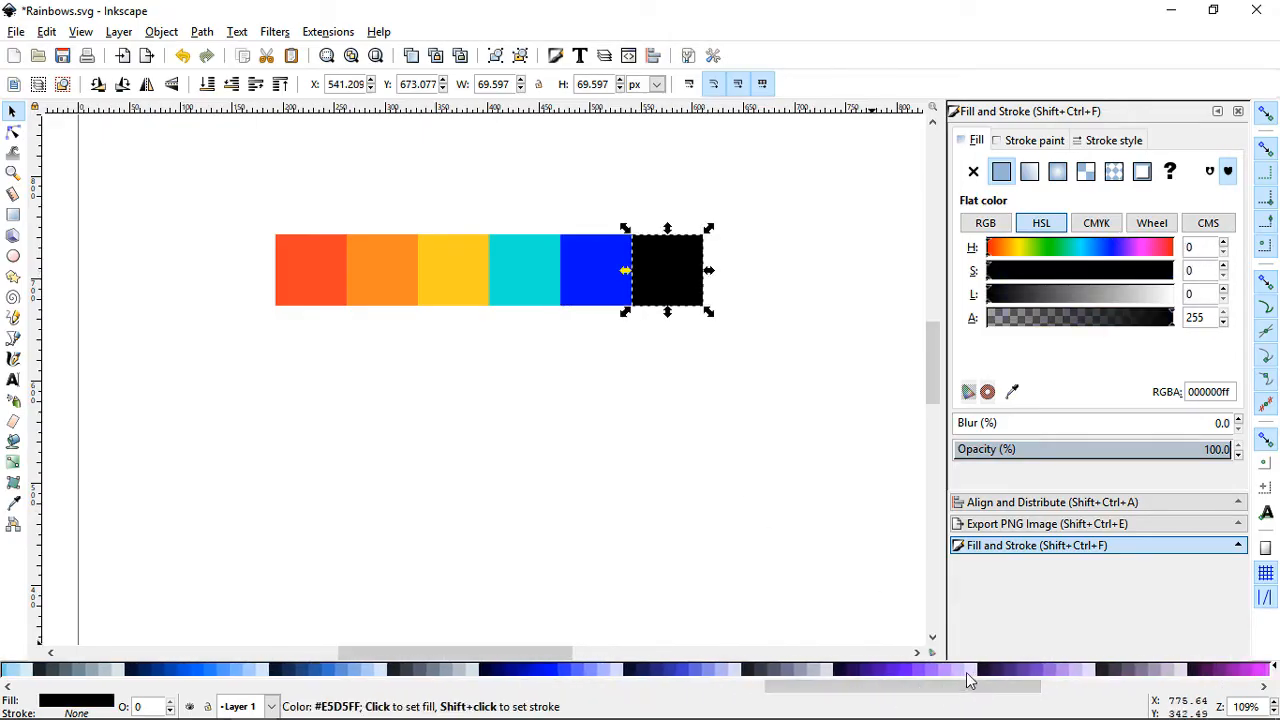
{"action": "left_click", "coordinate": [915, 675]}
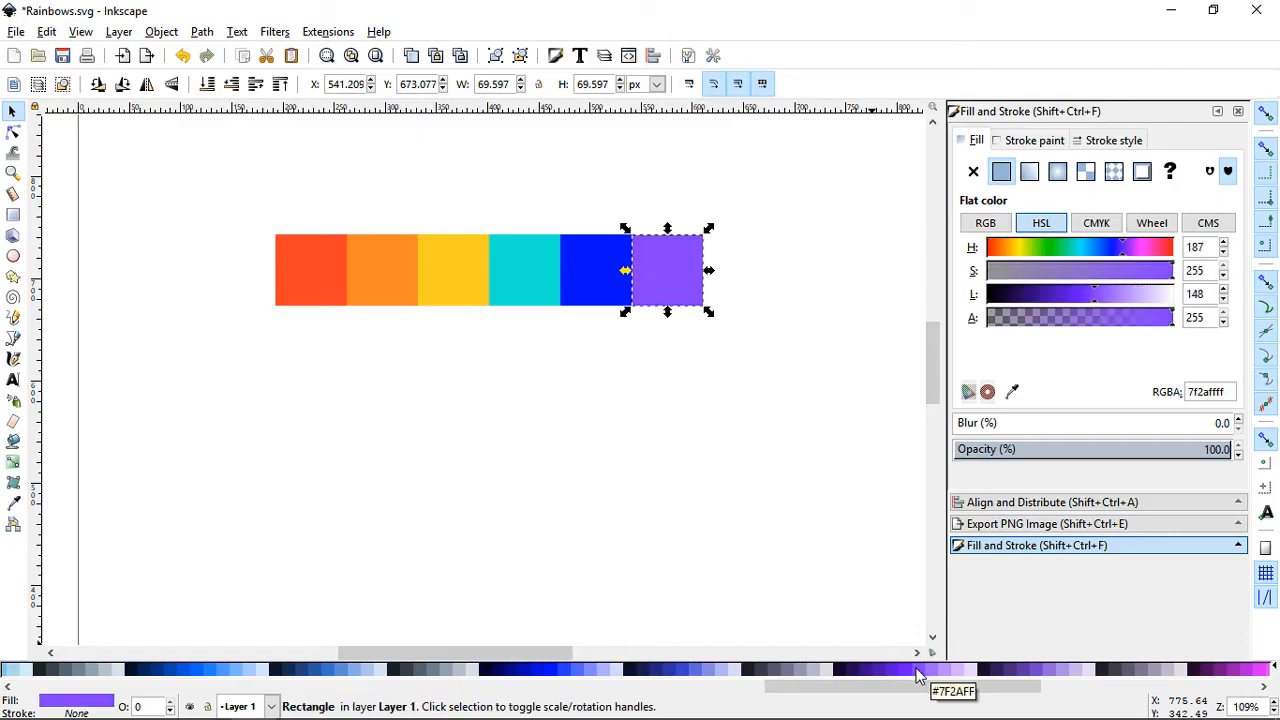
{"action": "left_click", "coordinate": [700, 371]}
Step: Move the whole row of six coloured squares off the page, to the left of its border, and deselect it
{"action": "scroll", "coordinate": [700, 373], "scroll_direction": "down", "scroll_amount": 2, "text": "ctrl"}
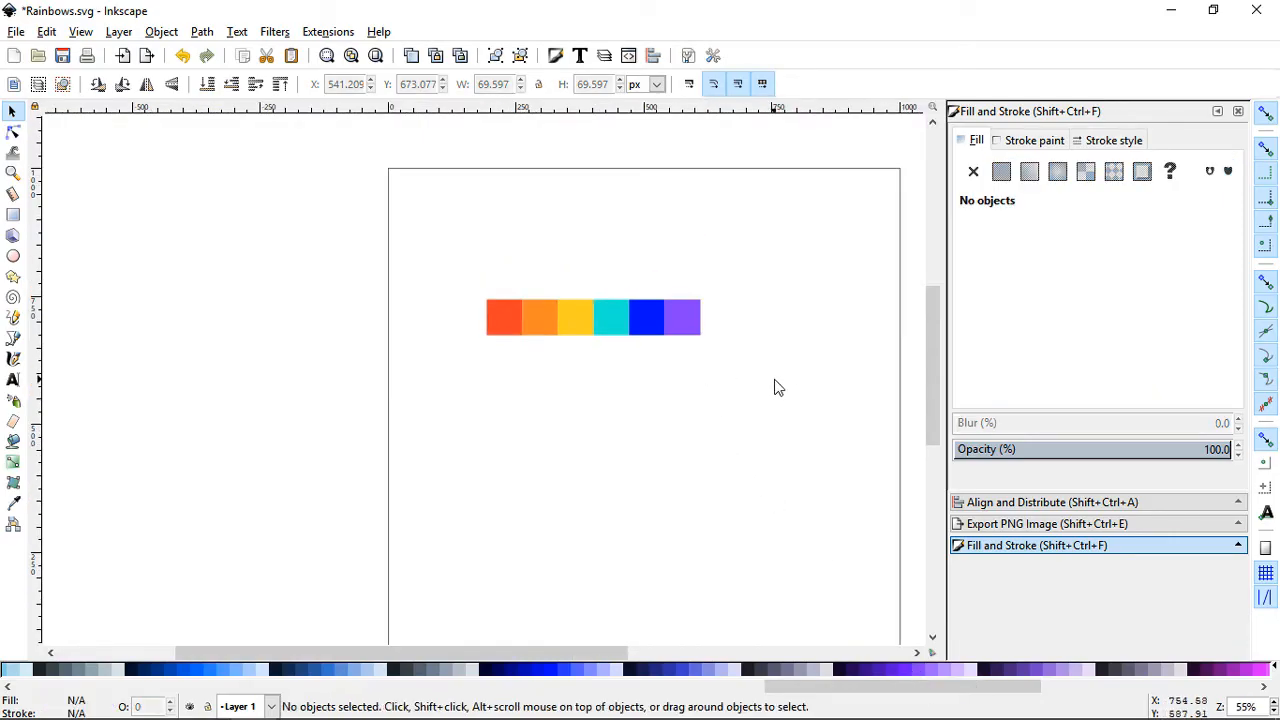
{"action": "left_click_drag", "start_coordinate": [797, 389], "coordinate": [401, 209]}
{"action": "mouse_move", "coordinate": [618, 319]}
{"action": "left_mouse_down"}
{"action": "mouse_move", "coordinate": [581, 308]}
{"action": "mouse_move", "coordinate": [594, 255]}
{"action": "mouse_move", "coordinate": [573, 281]}
{"action": "mouse_move", "coordinate": [416, 292]}
{"action": "mouse_move", "coordinate": [266, 250]}
{"action": "left_mouse_up"}
{"action": "left_click", "coordinate": [526, 406]}
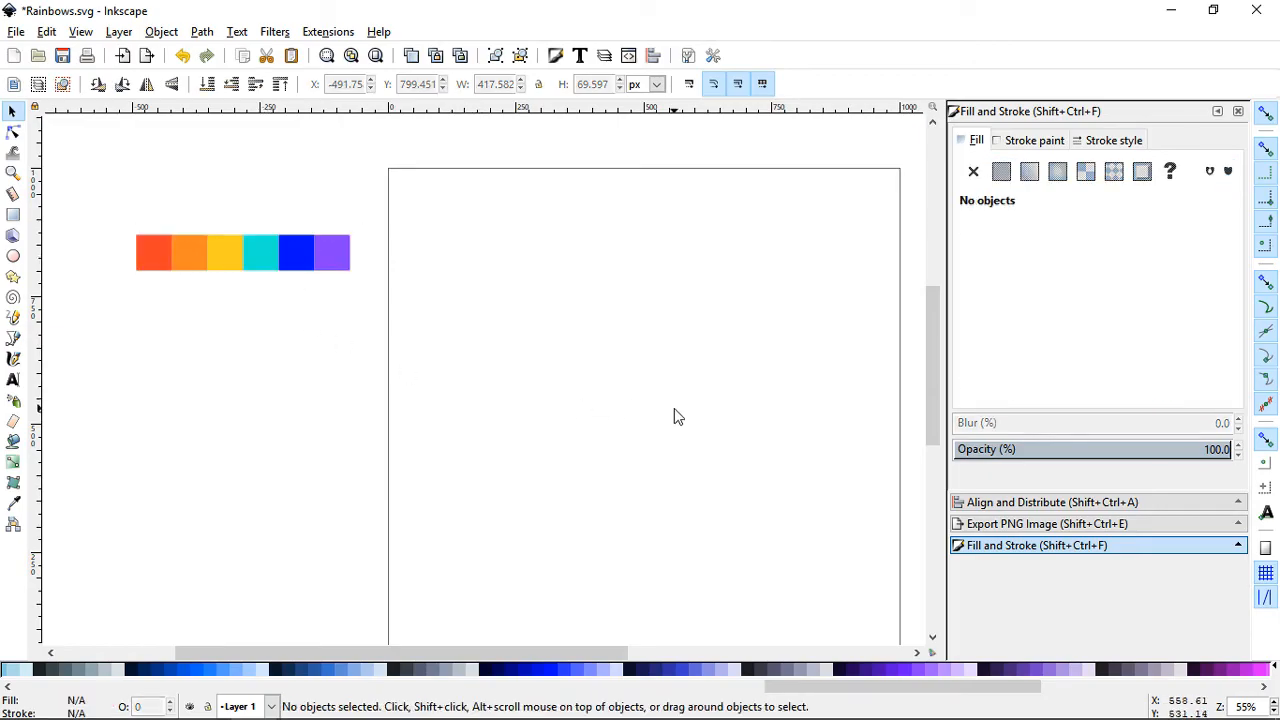
Step: Draw a black circle about 190 px in diameter near the middle of the page
{"action": "scroll", "coordinate": [760, 400], "scroll_direction": "up", "scroll_amount": 2}
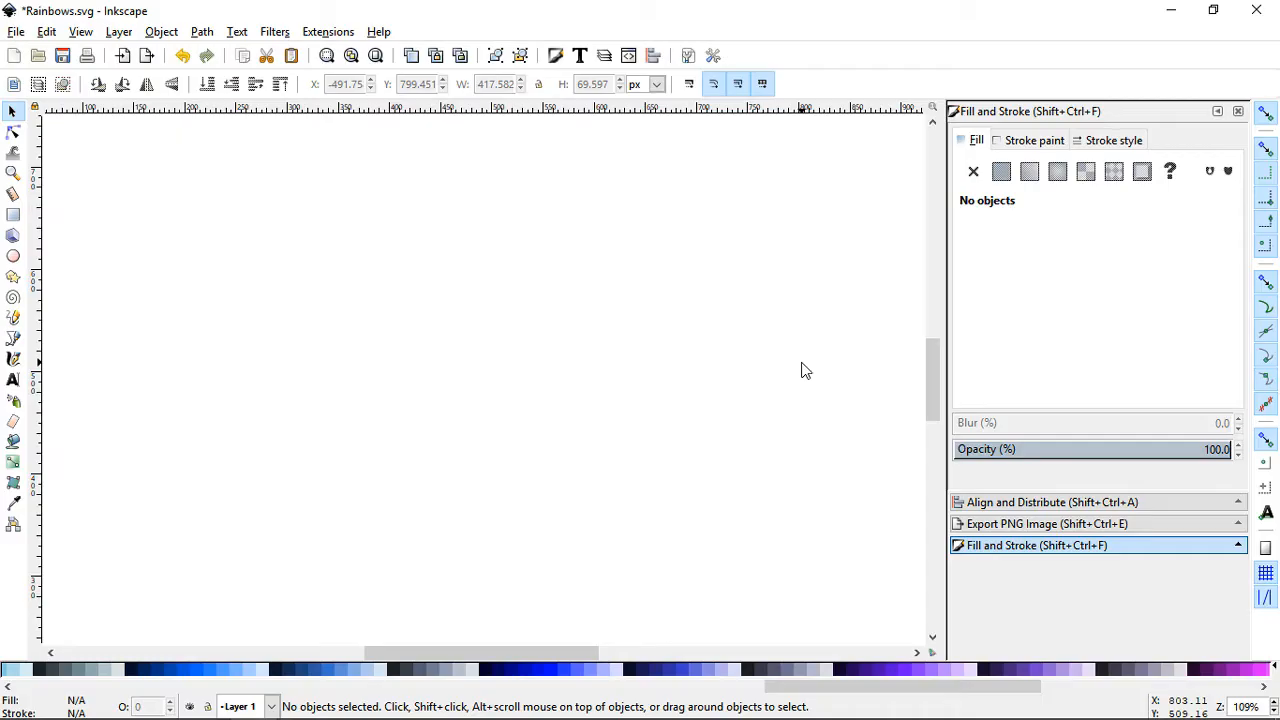
{"action": "left_click", "coordinate": [13, 256]}
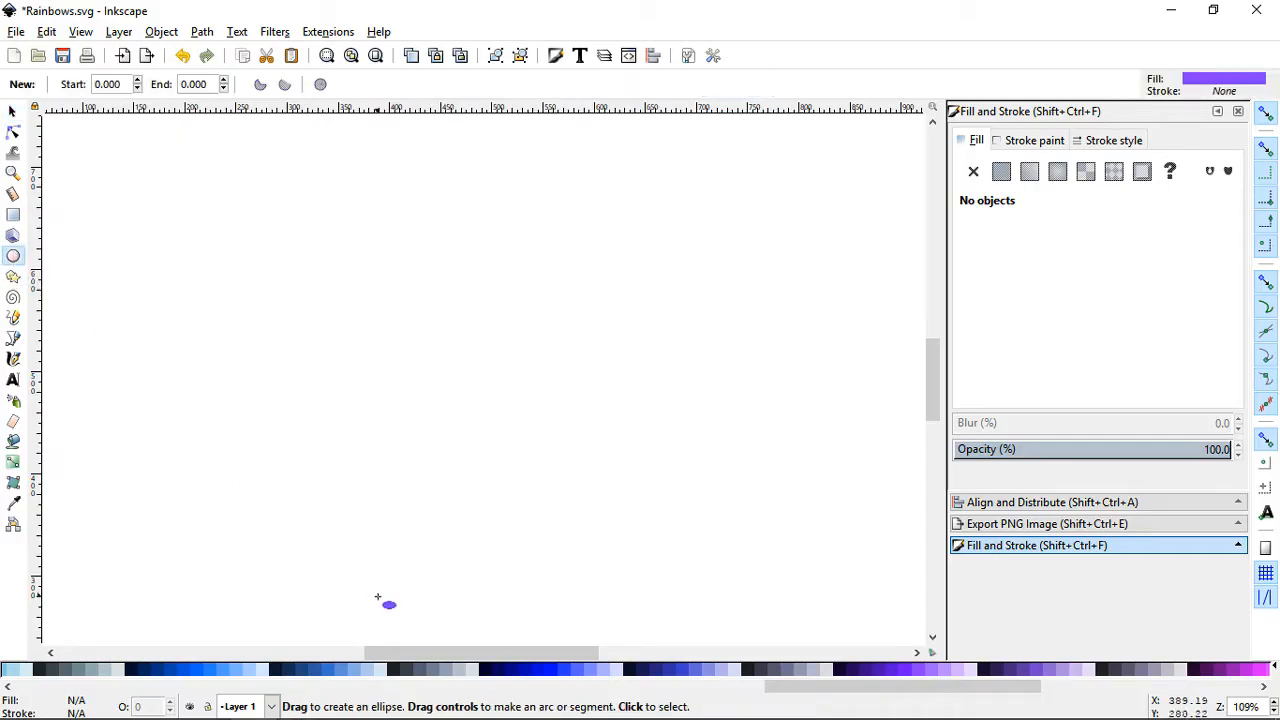
{"action": "scroll", "coordinate": [215, 668], "scroll_direction": "up", "scroll_amount": 10}
{"action": "left_click", "coordinate": [24, 669]}
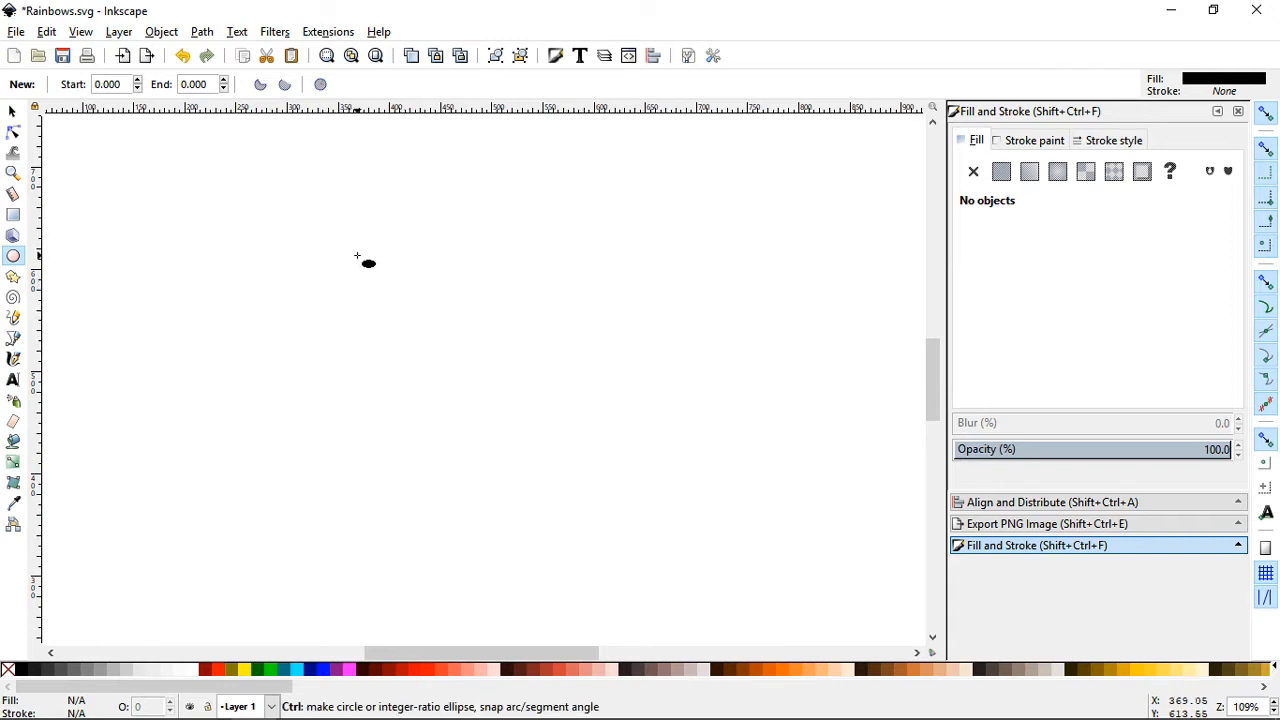
{"action": "mouse_move", "coordinate": [351, 245]}
{"action": "left_mouse_down"}
{"action": "mouse_move", "coordinate": [414, 289]}
{"action": "mouse_move", "coordinate": [506, 395]}
{"action": "mouse_move", "coordinate": [489, 383]}
{"action": "mouse_move", "coordinate": [511, 477]}
{"action": "mouse_move", "coordinate": [511, 417]}
{"action": "mouse_move", "coordinate": [637, 414]}
{"action": "mouse_move", "coordinate": [551, 409]}
{"action": "mouse_move", "coordinate": [566, 437]}
{"action": "left_mouse_up"}
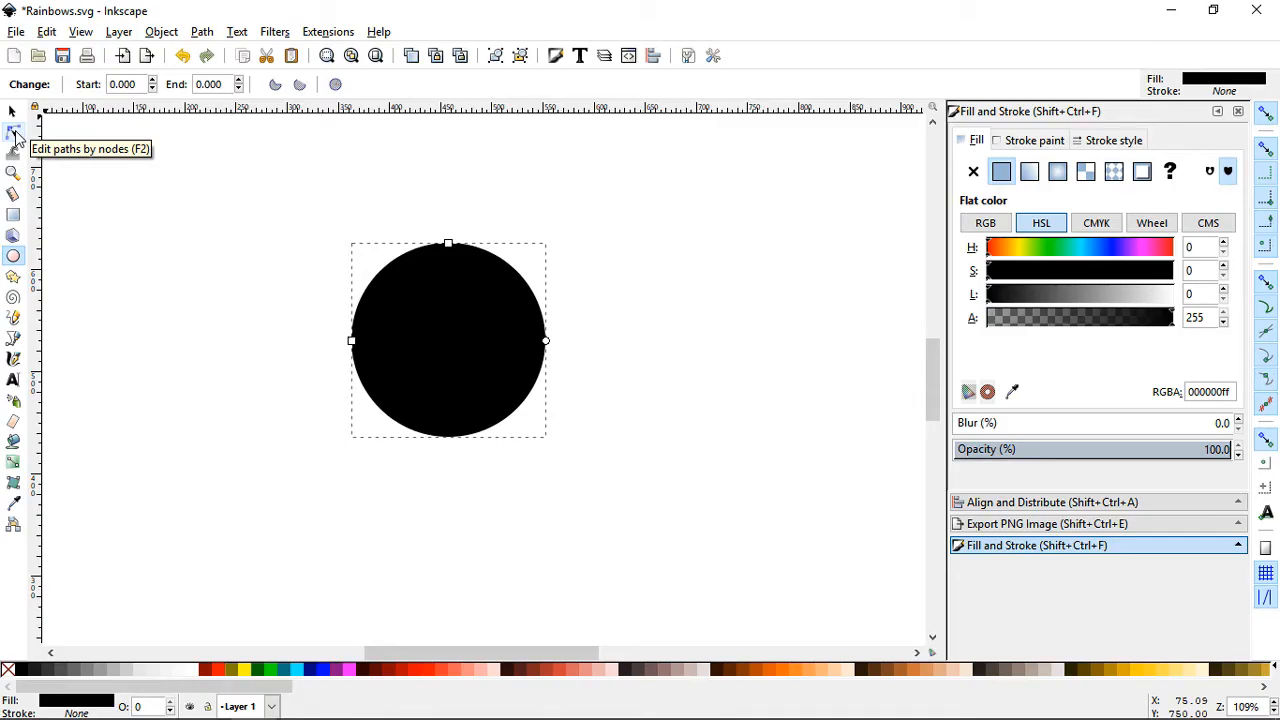
Step: Convert the black circle to a path so that its four nodes can be edited individually
{"action": "left_click", "coordinate": [14, 134]}
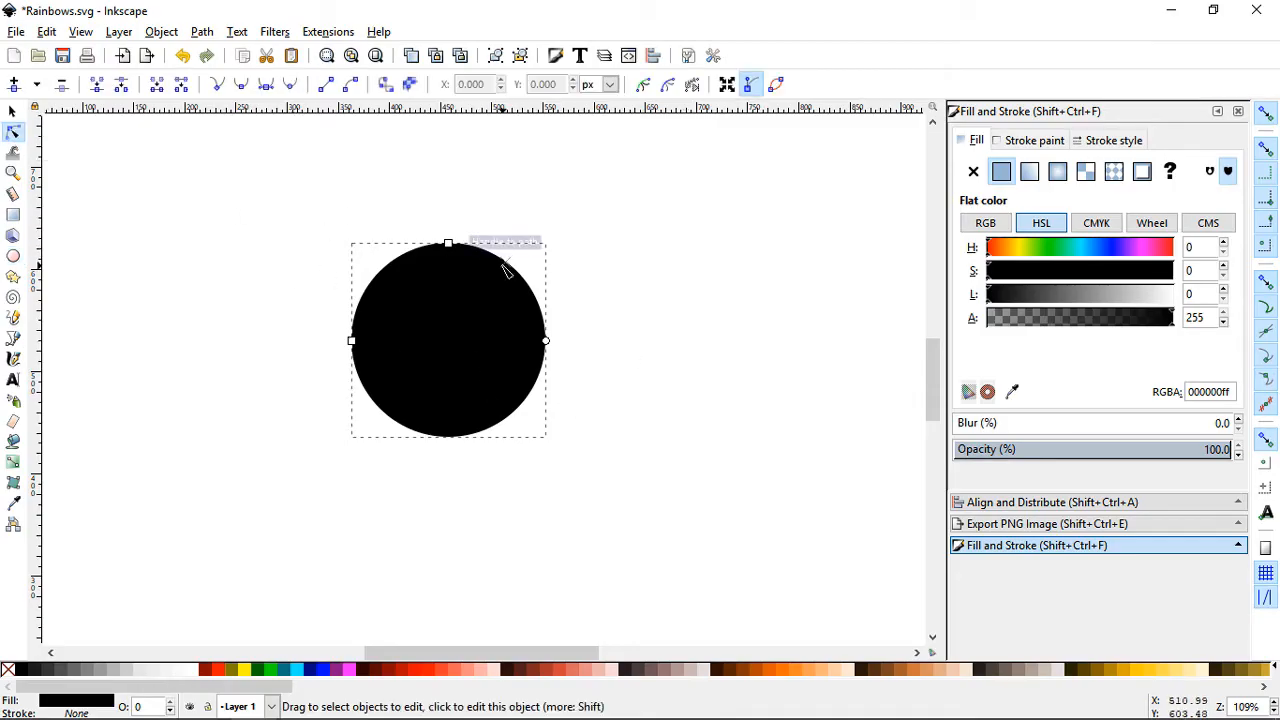
{"action": "key", "text": "ctrl+shift+c"}
{"action": "left_click", "coordinate": [202, 33]}
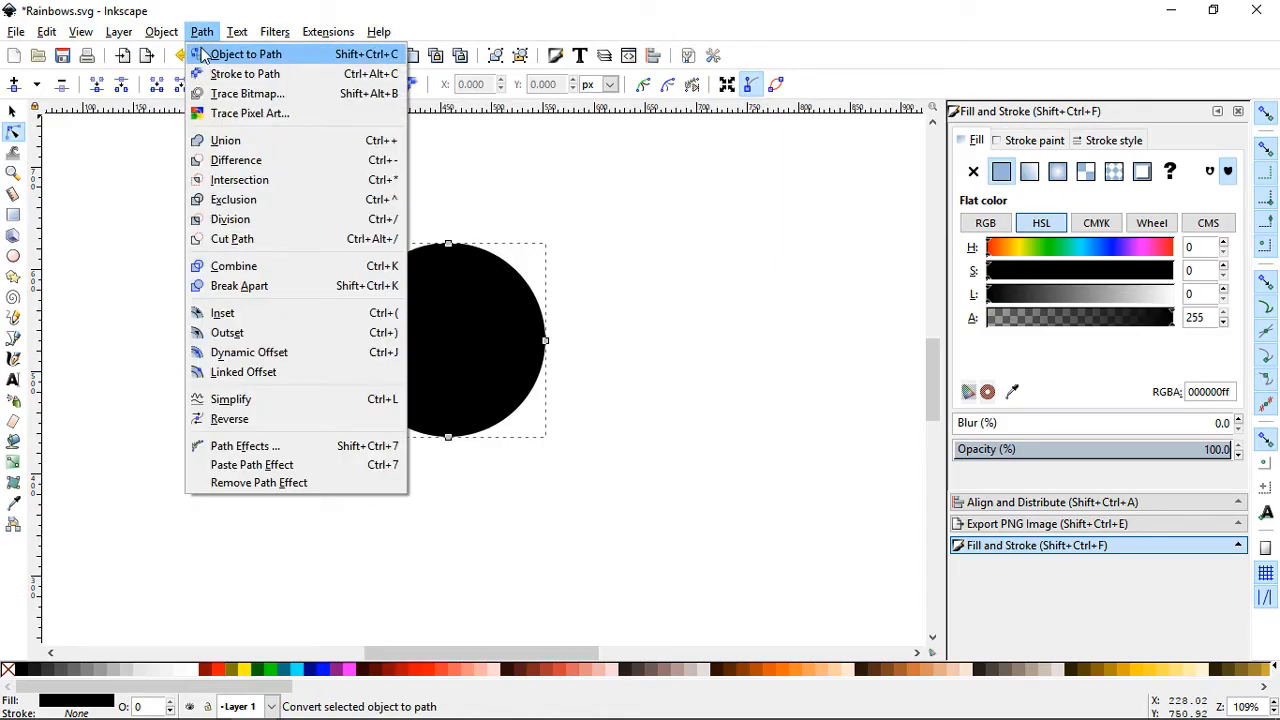
{"action": "left_click", "coordinate": [723, 286]}
{"action": "left_click_drag", "start_coordinate": [697, 493], "coordinate": [222, 138]}
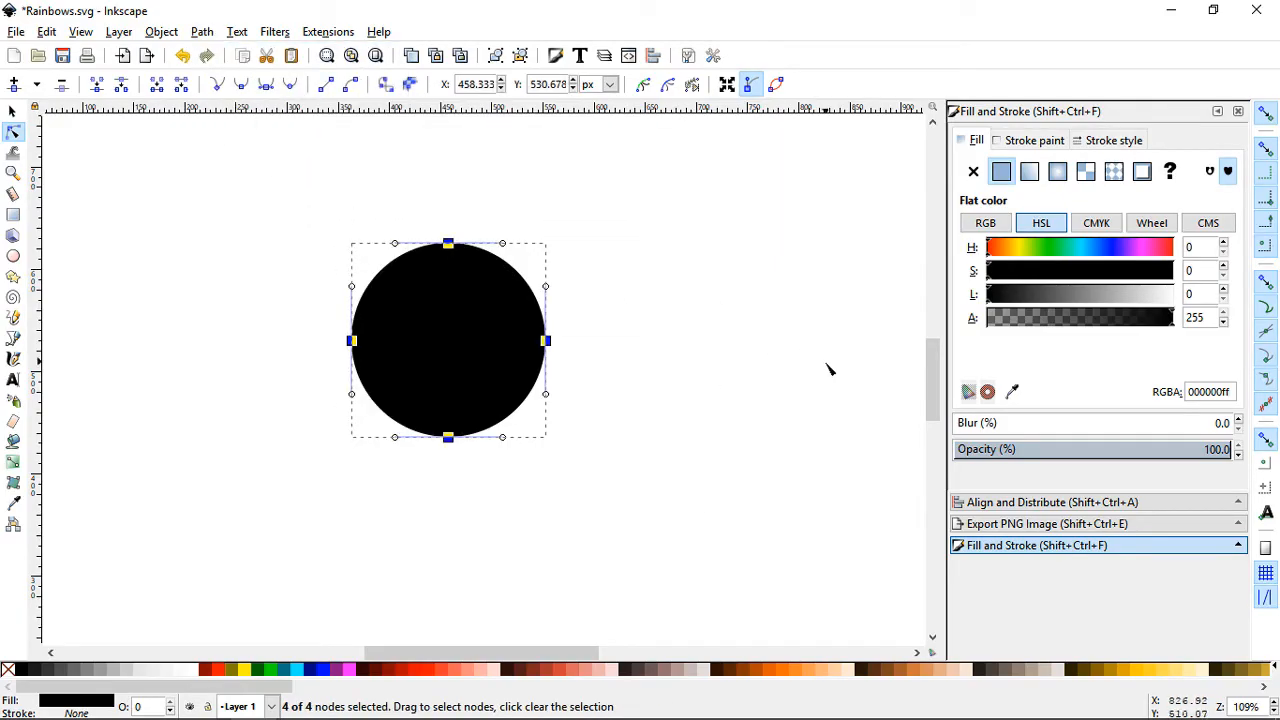
{"action": "key", "text": "Escape"}
Step: Delete the bottom node of the circle path
{"action": "left_click_drag", "start_coordinate": [404, 350], "coordinate": [526, 494]}
{"action": "left_click_drag", "start_coordinate": [425, 397], "coordinate": [382, 395]}
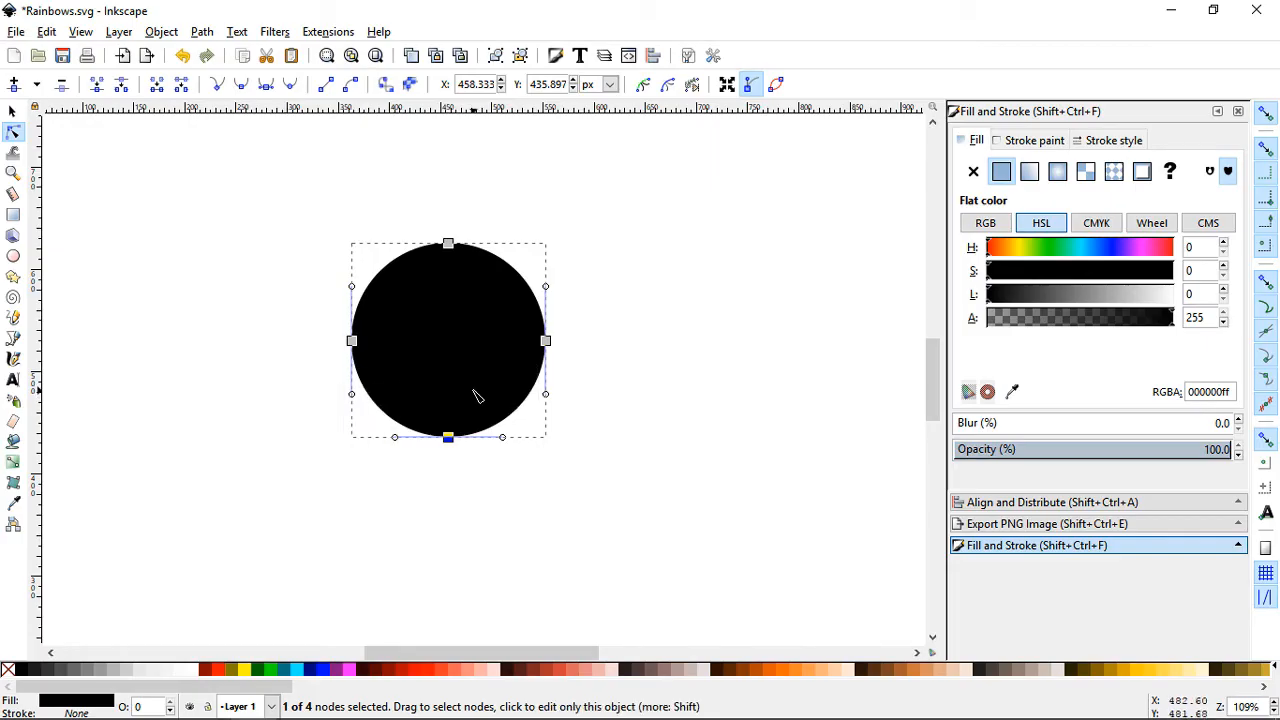
{"action": "key", "text": "Delete"}
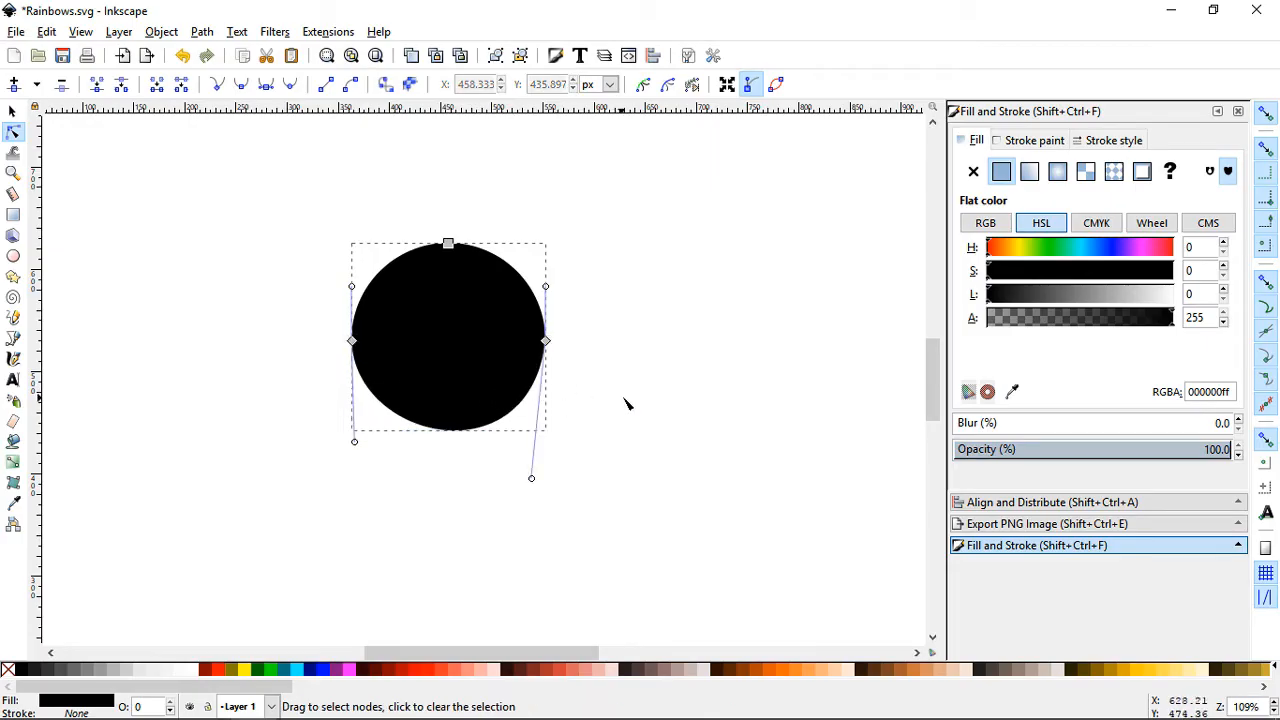
Step: Straighten the segment between the path's two side nodes to turn the circle into a flat-bottomed semicircle, and deselect it
{"action": "left_click_drag", "start_coordinate": [666, 415], "coordinate": [206, 286]}
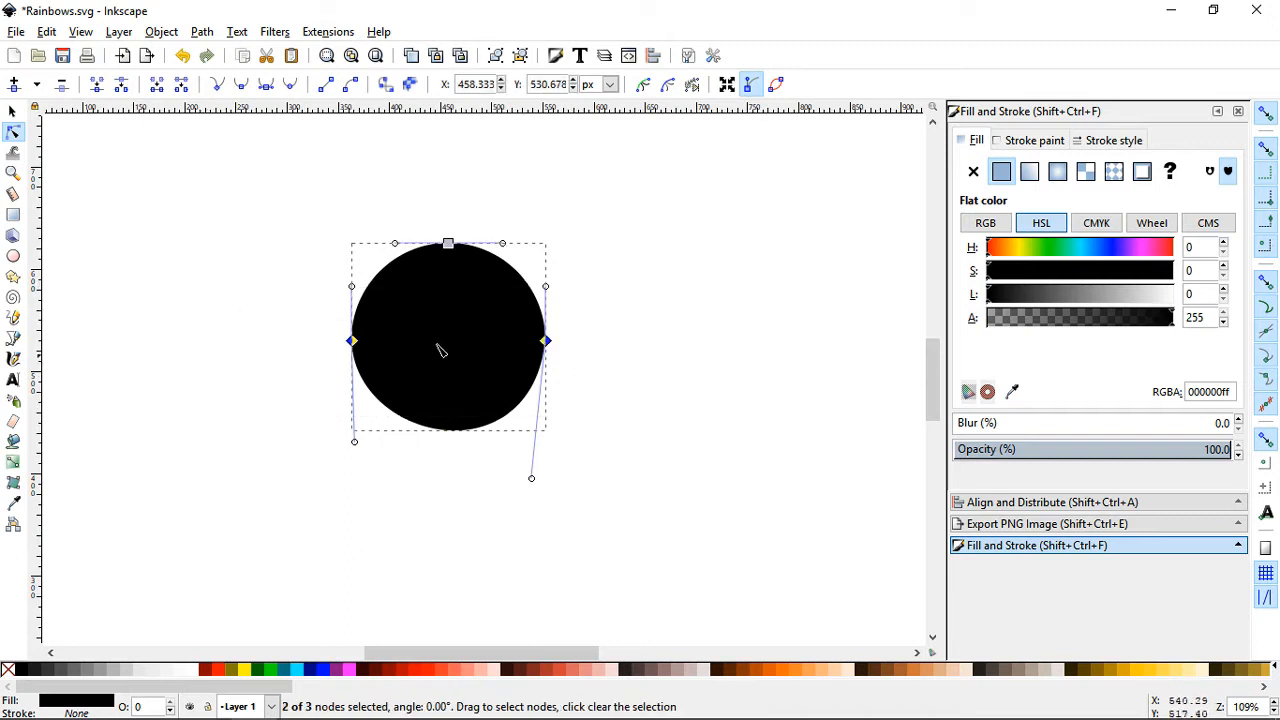
{"action": "left_click", "coordinate": [325, 88]}
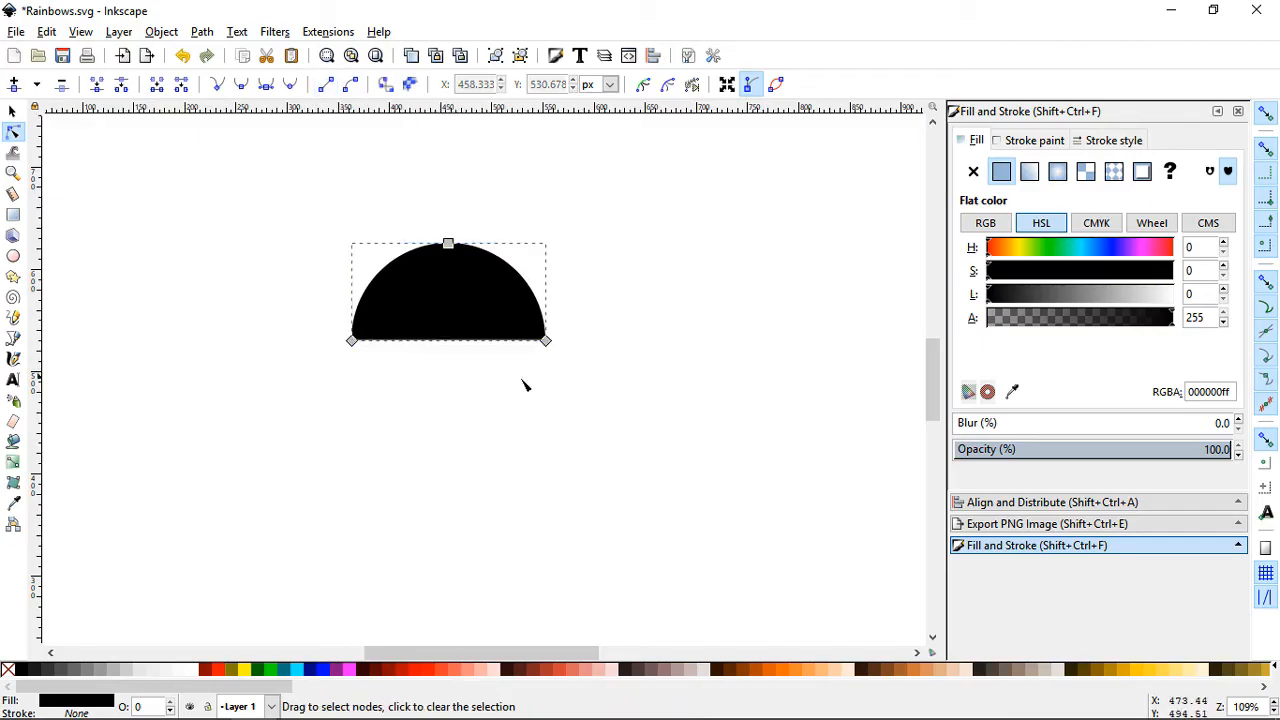
{"action": "left_click", "coordinate": [660, 363]}
Step: Select the black semicircle and lock its width-to-height proportions
{"action": "scroll", "coordinate": [660, 363], "scroll_direction": "down", "scroll_amount": 1}
{"action": "scroll", "coordinate": [509, 313], "scroll_direction": "up", "scroll_amount": 2}
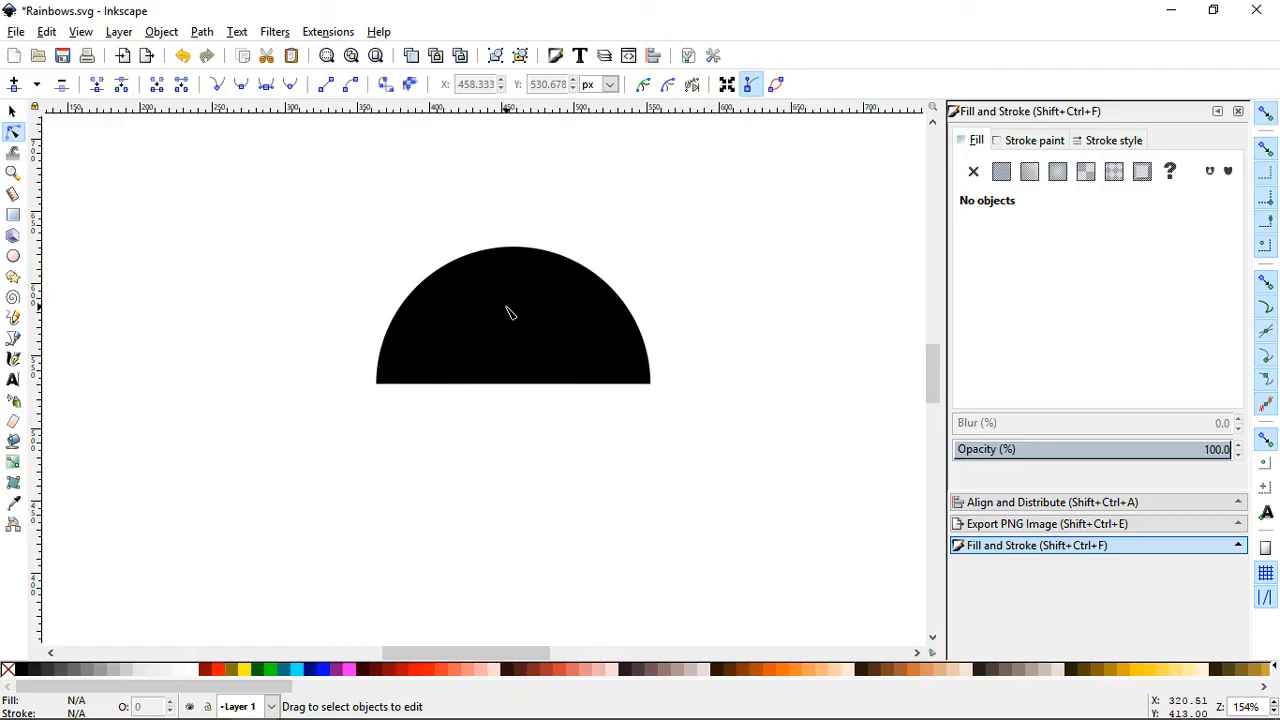
{"action": "key", "text": "s"}
{"action": "left_click", "coordinate": [410, 311]}
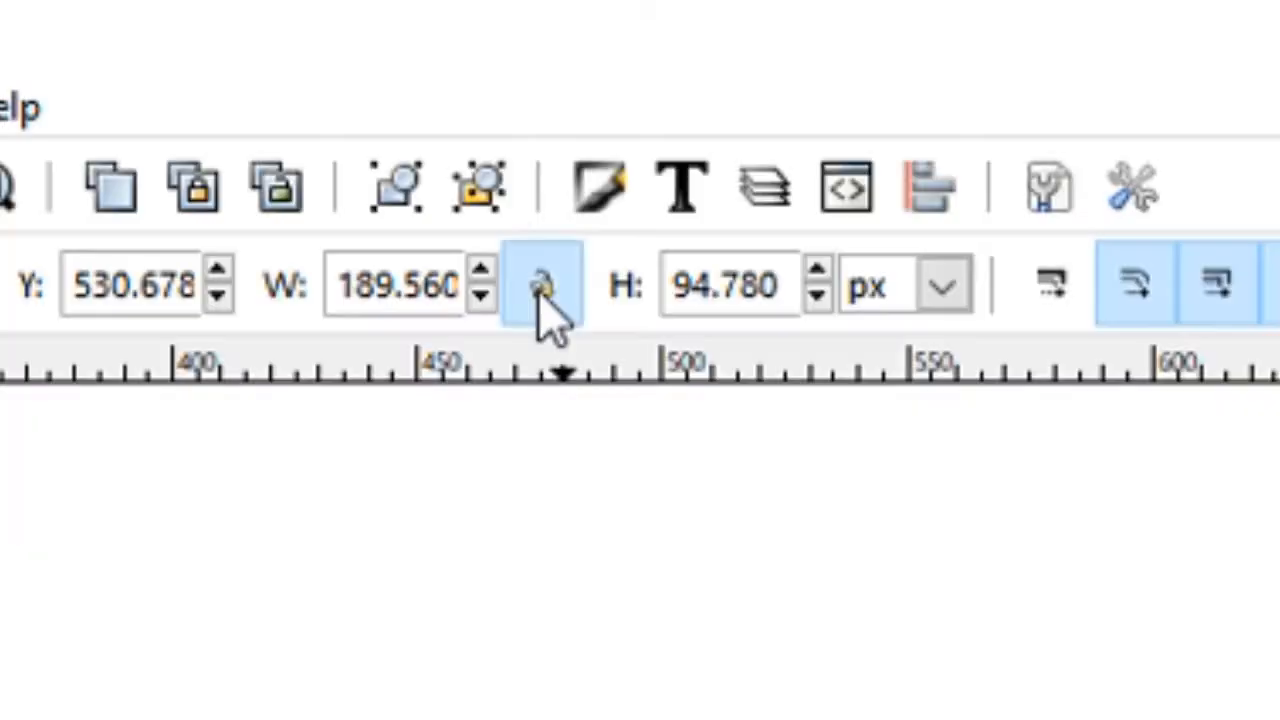
{"action": "left_click", "coordinate": [539, 89]}
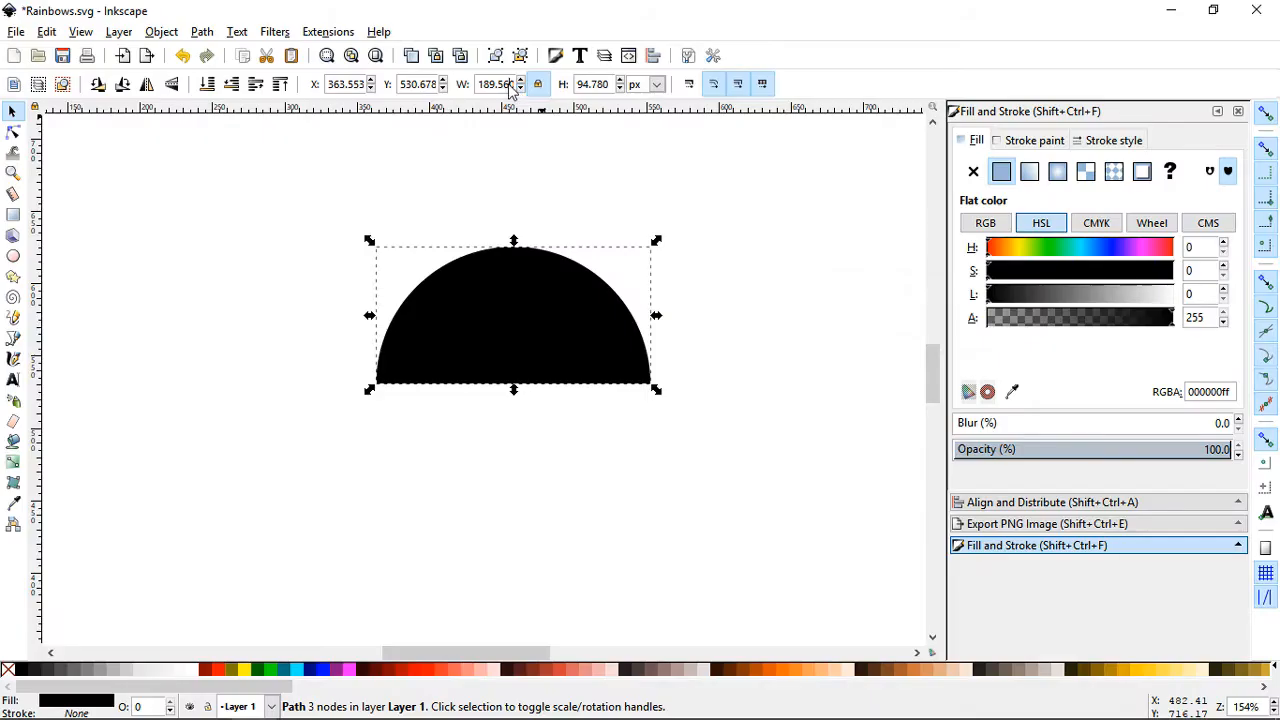
Step: Set the semicircle's width to 200 px with the proportions locked
{"action": "double_click", "coordinate": [509, 84]}
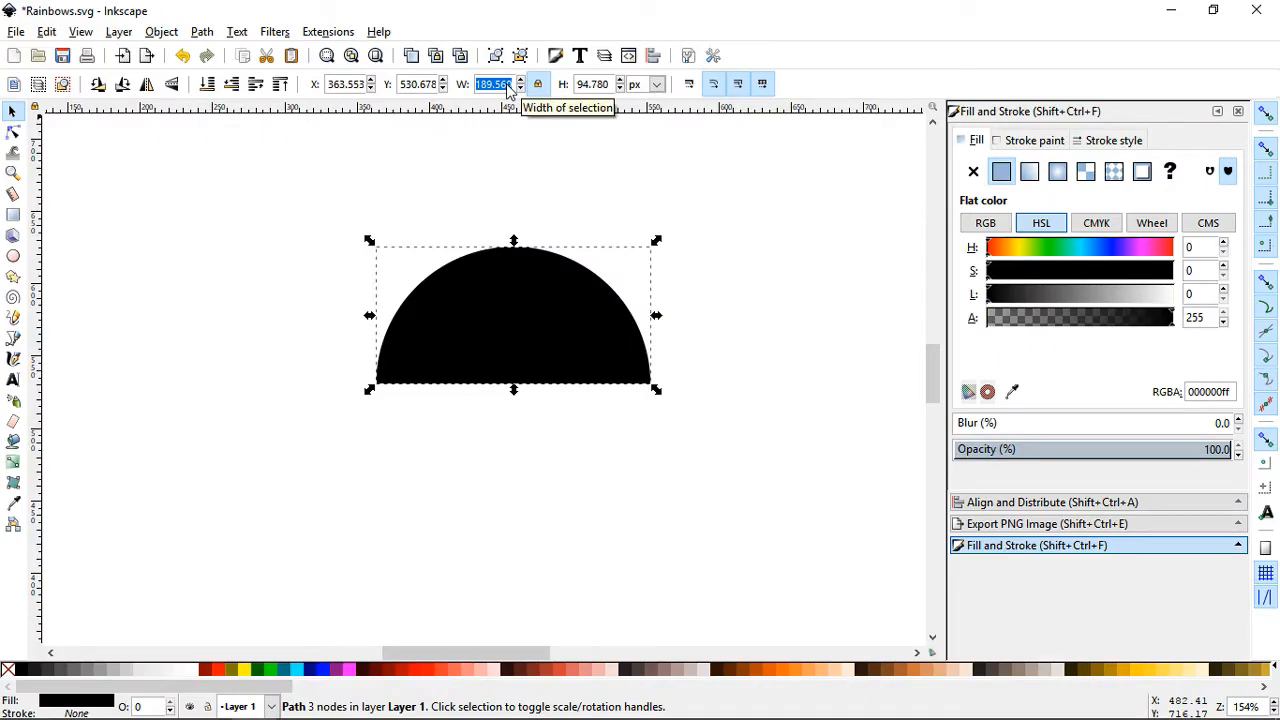
{"action": "type", "text": "200"}
{"action": "key", "text": "Return"}
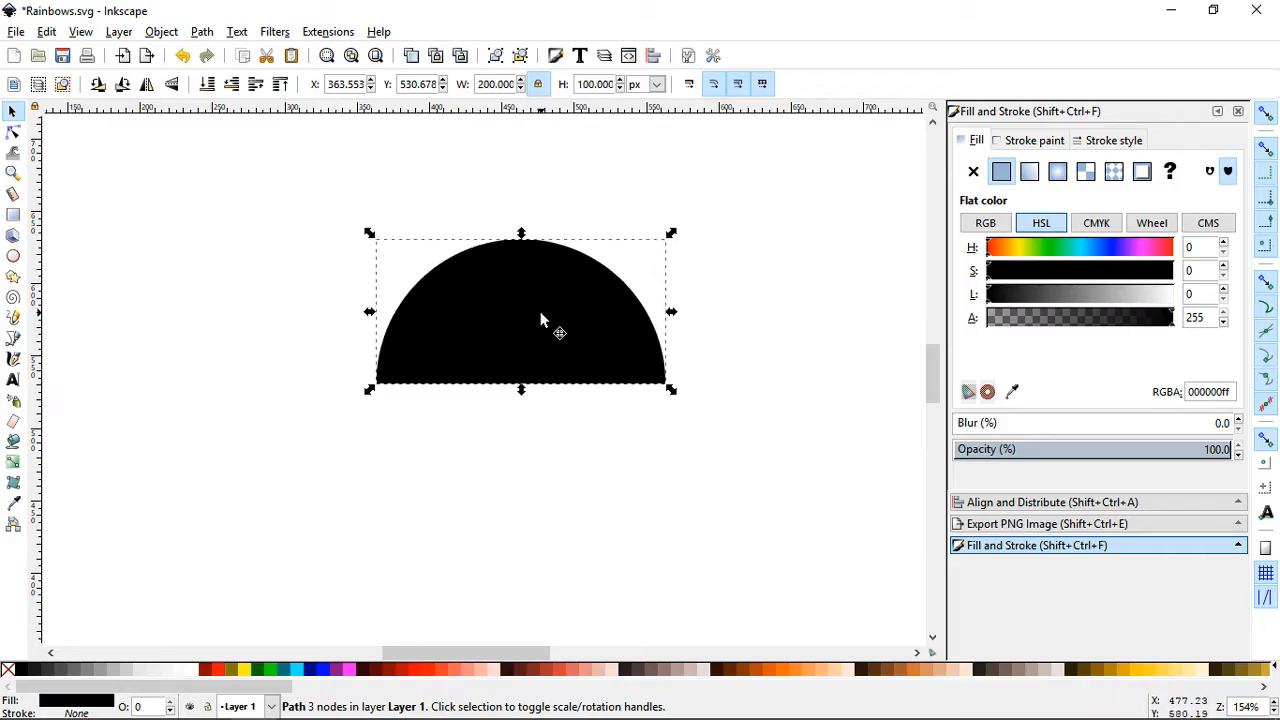
Step: Set the semicircle's width to 225 px with the proportions locked
{"action": "double_click", "coordinate": [500, 84]}
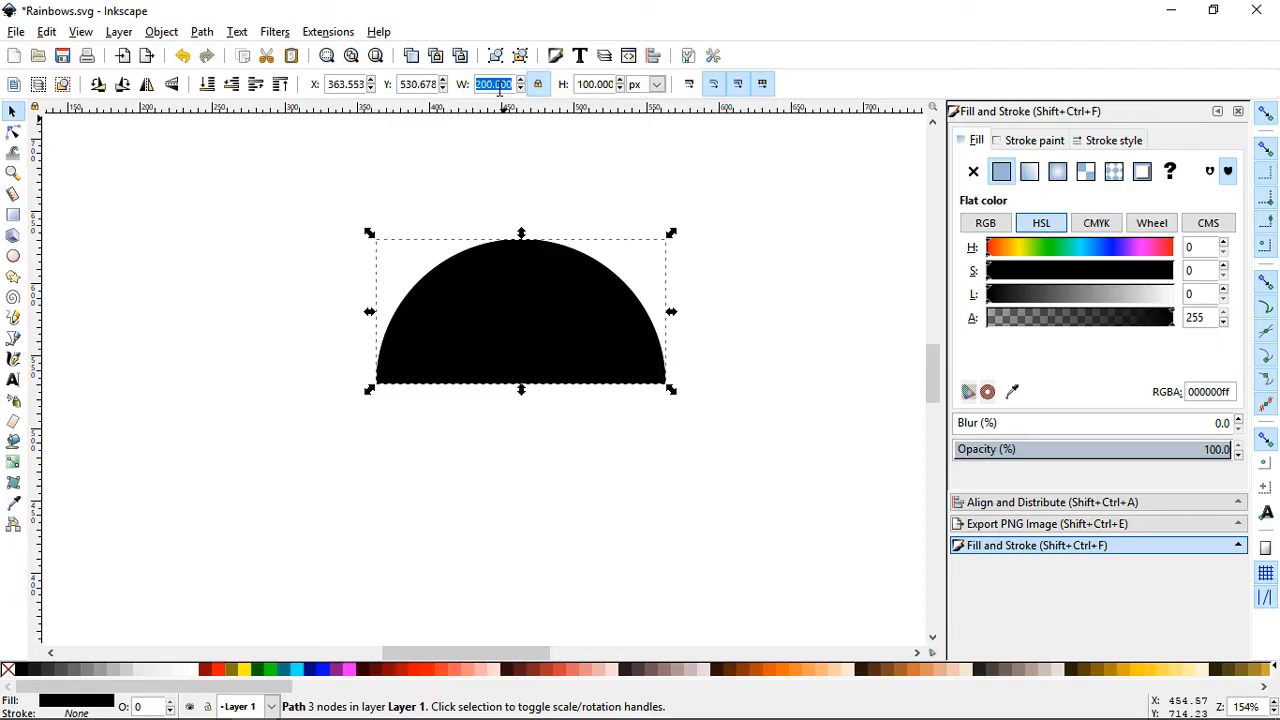
{"action": "type", "text": "225"}
{"action": "key", "text": "Return"}
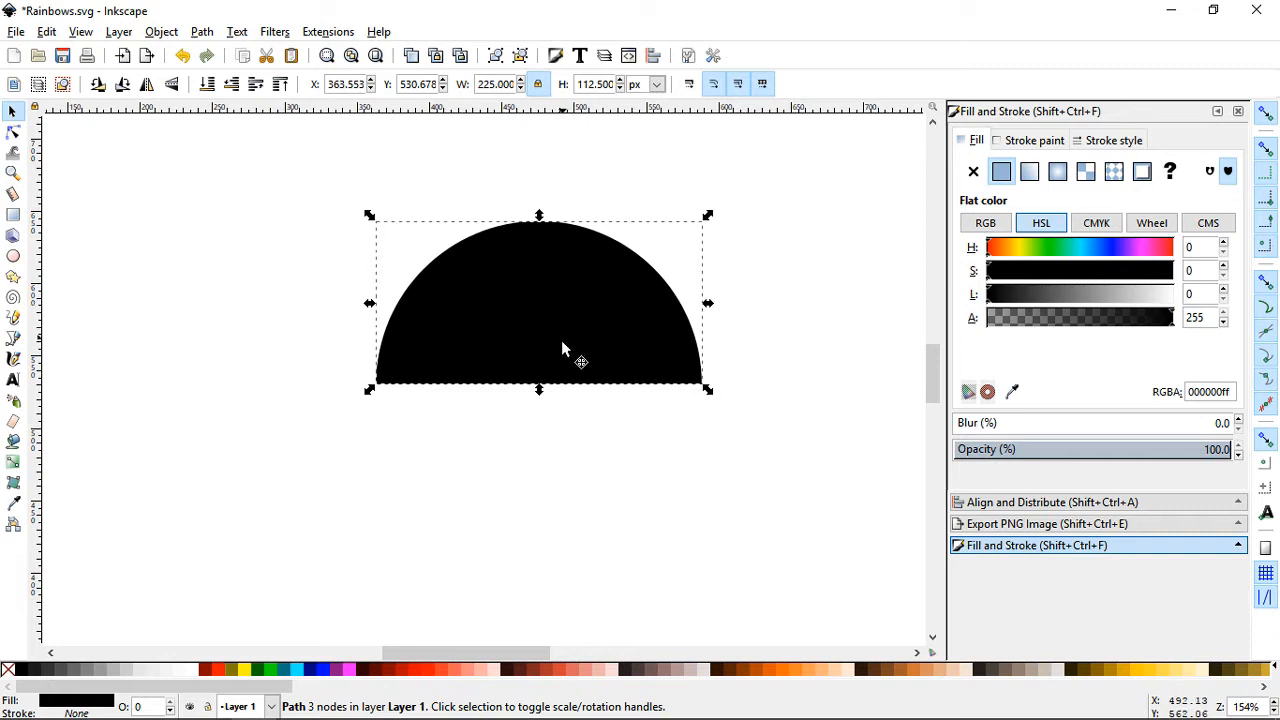
Step: Fill the selected 225 px semicircle with the purple sampled from the palette squares
{"action": "scroll", "coordinate": [775, 362], "scroll_direction": "down", "scroll_amount": 1, "text": "ctrl"}
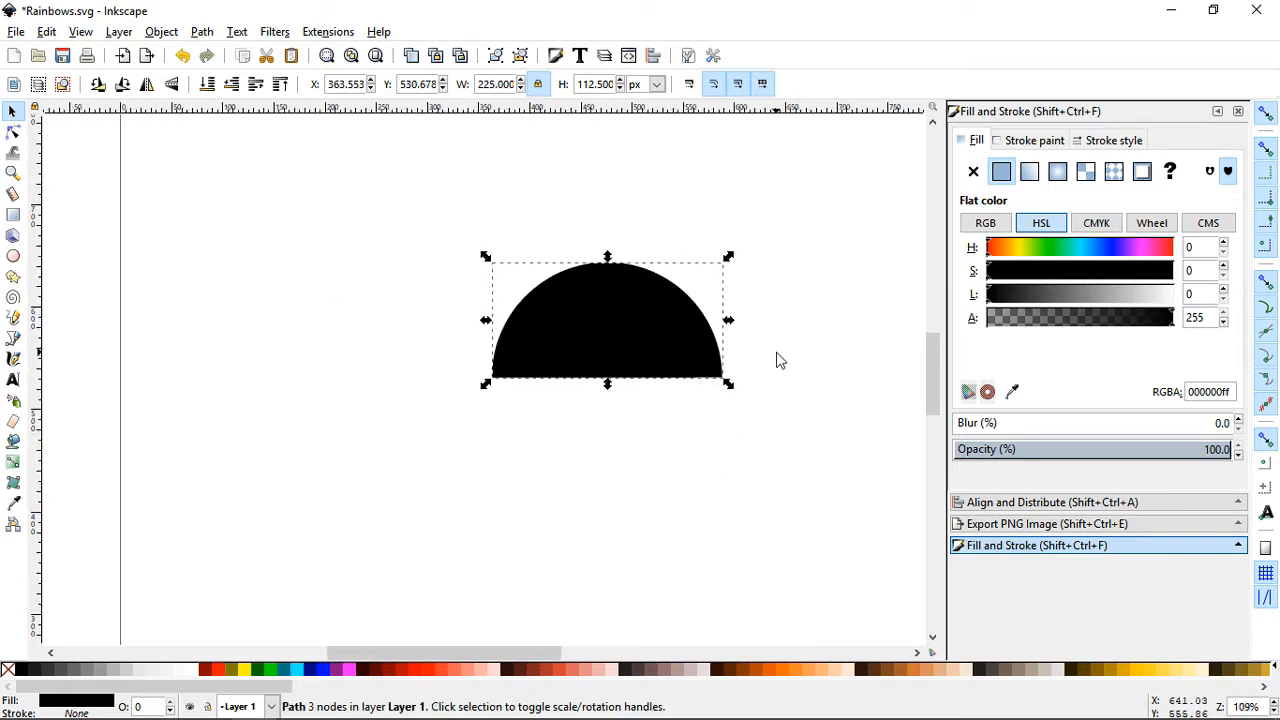
{"action": "scroll", "coordinate": [780, 360], "scroll_direction": "down", "scroll_amount": 1, "text": "ctrl"}
{"action": "scroll", "coordinate": [814, 360], "scroll_direction": "down", "scroll_amount": 1, "text": "ctrl"}
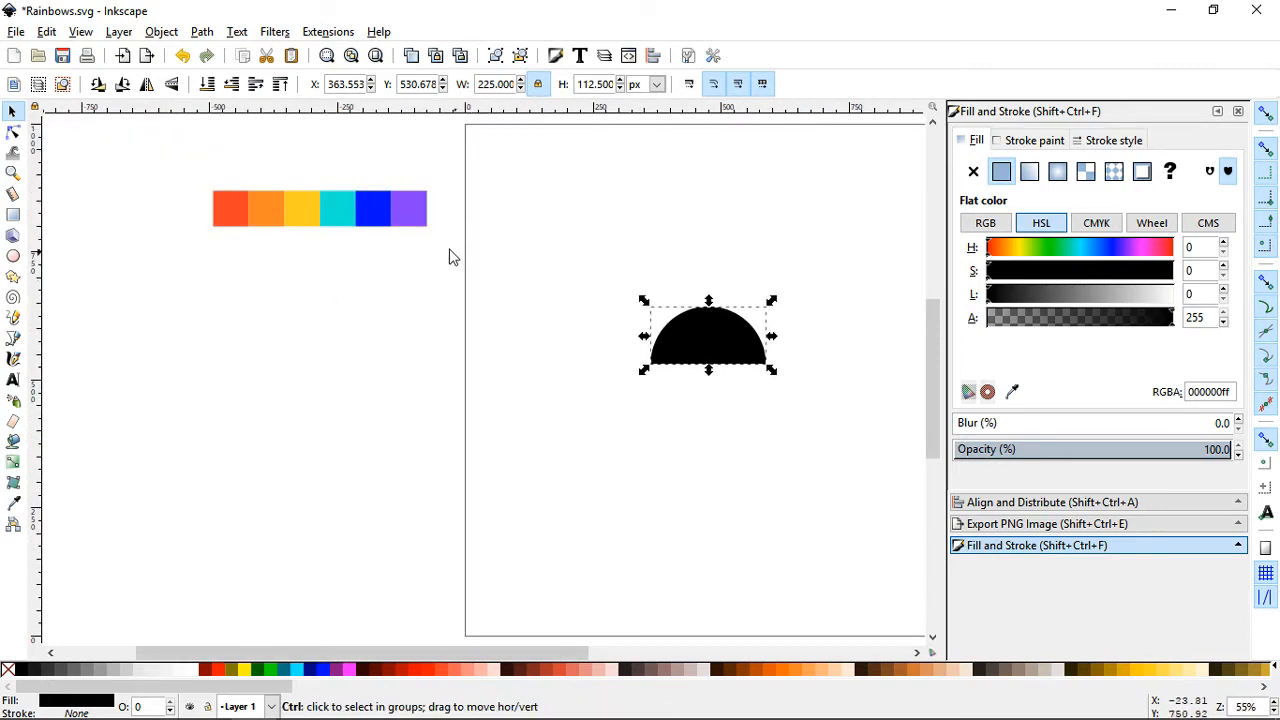
{"action": "scroll", "coordinate": [677, 343], "scroll_direction": "up", "scroll_amount": 1, "text": "ctrl"}
{"action": "scroll", "coordinate": [746, 352], "scroll_direction": "down", "scroll_amount": 1, "text": "ctrl"}
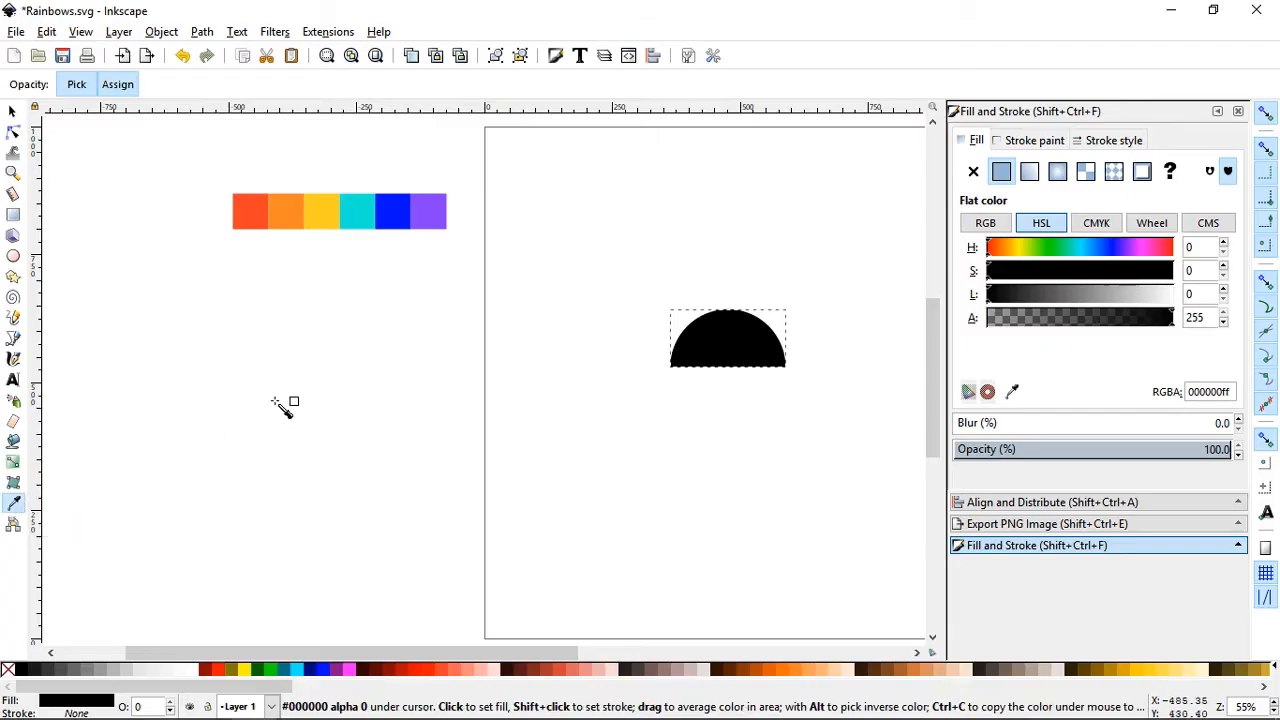
{"action": "left_click", "coordinate": [428, 226]}
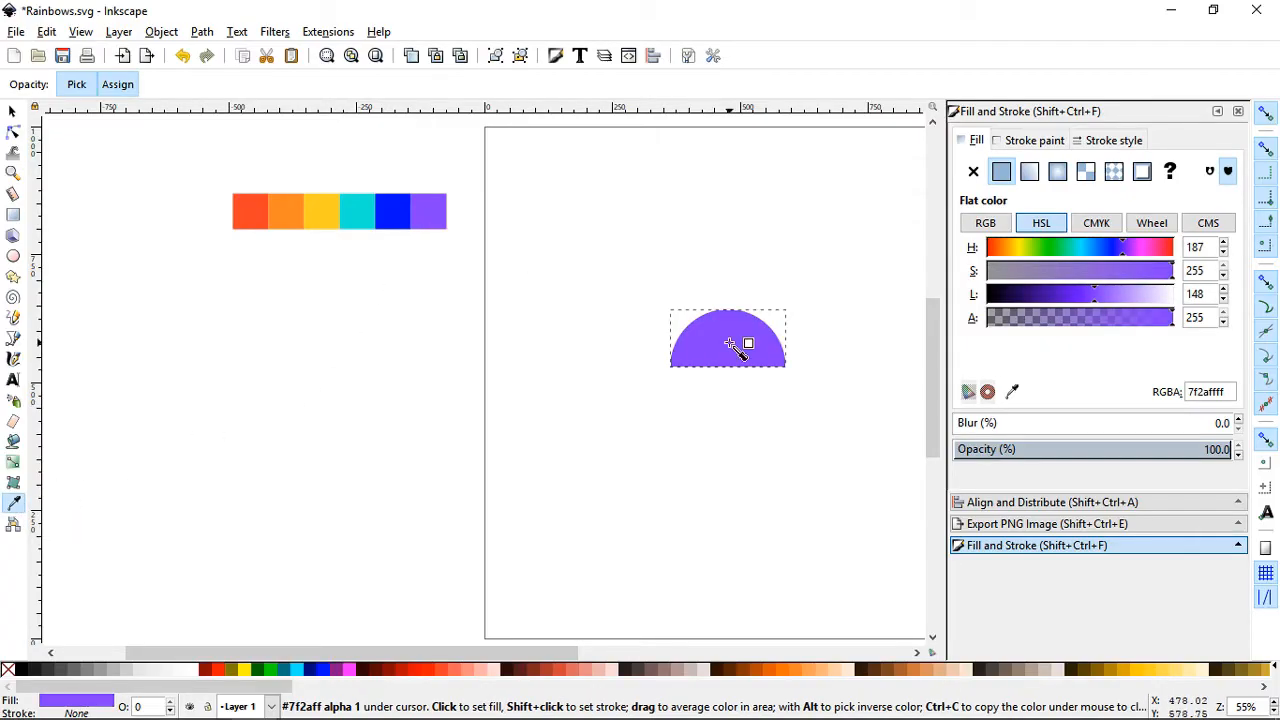
Step: Lower the purple semicircle to the bottom of the stack, behind the black one
{"action": "left_click", "coordinate": [12, 114]}
{"action": "scroll", "coordinate": [688, 318], "scroll_direction": "up", "scroll_amount": 2}
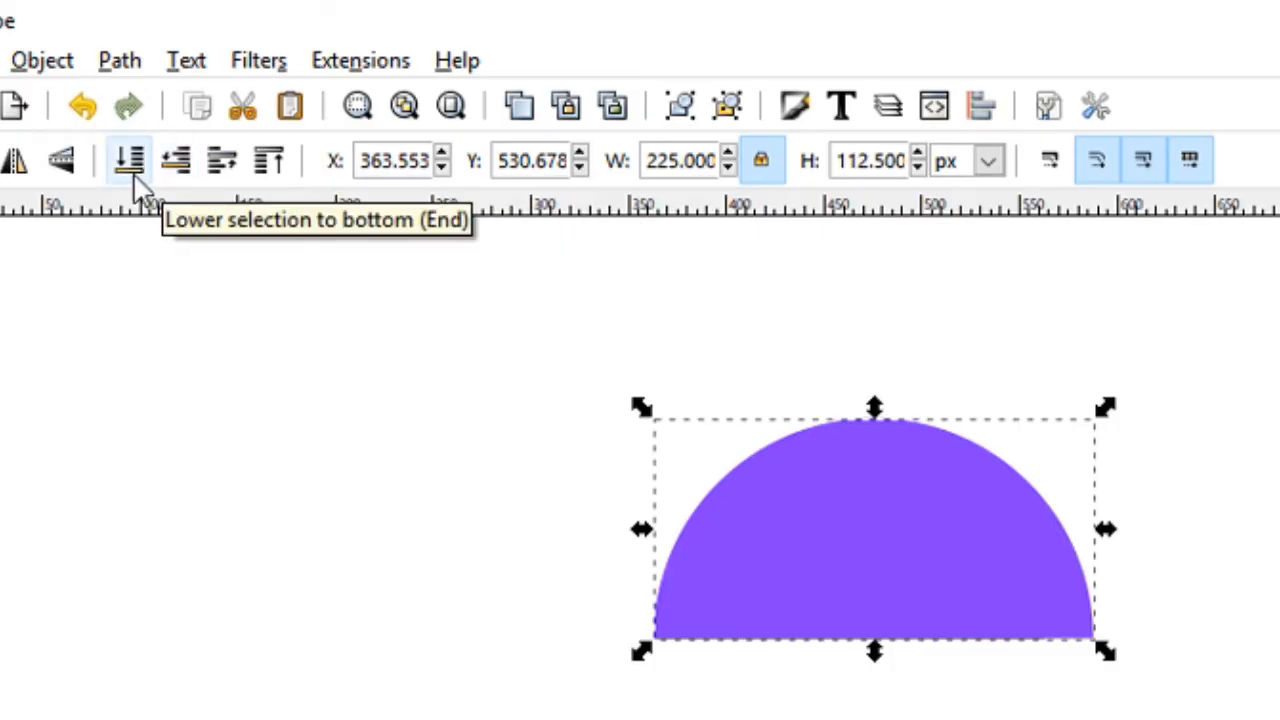
{"action": "left_click", "coordinate": [134, 172]}
{"action": "scroll", "coordinate": [576, 270], "scroll_direction": "up", "scroll_amount": 2}
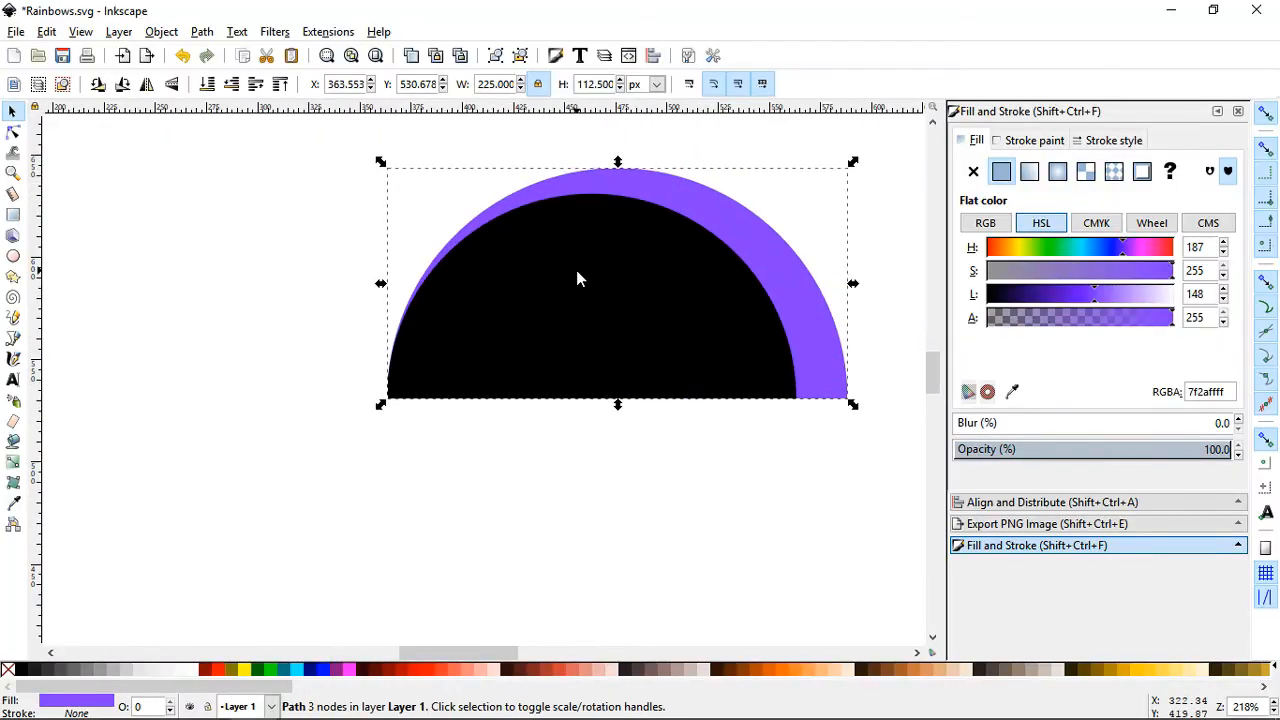
{"action": "scroll", "coordinate": [580, 278], "scroll_direction": "down", "scroll_amount": 1}
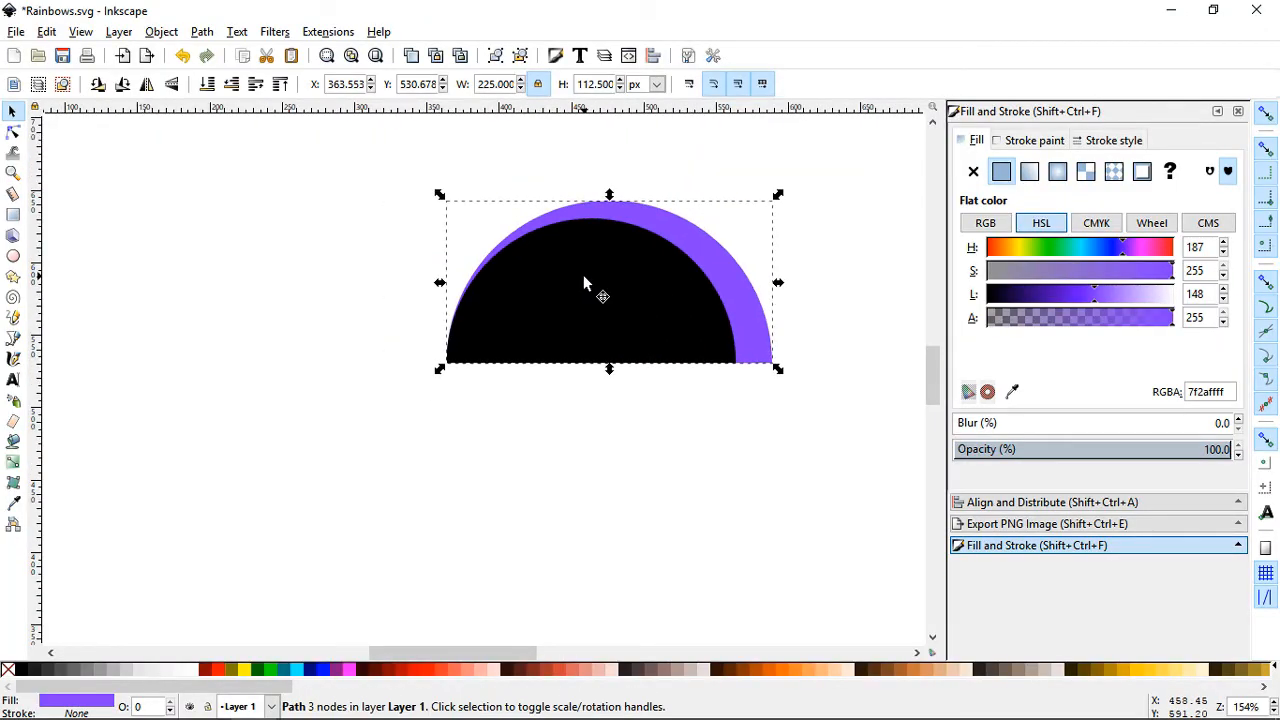
Step: Duplicate the purple semicircle and set the copy's width to 250 px with the proportions locked
{"action": "key", "text": "ctrl+z"}
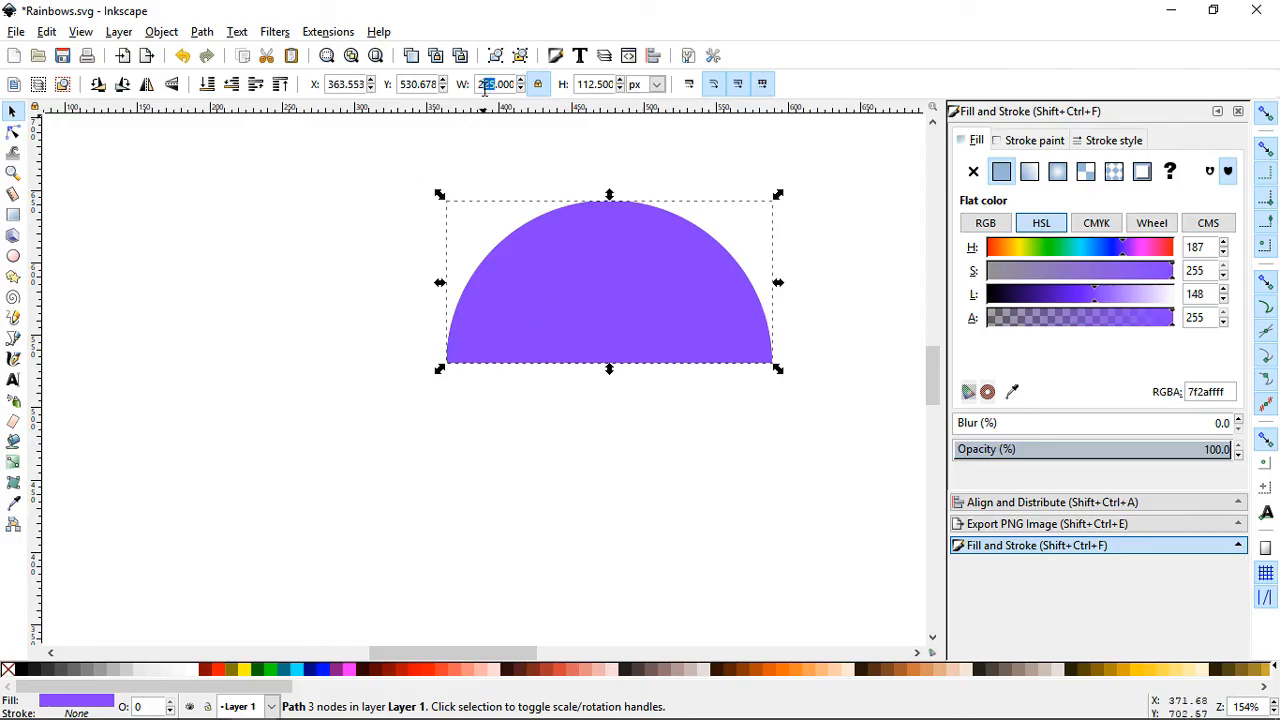
{"action": "type", "text": "250"}
{"action": "key", "text": "Return"}
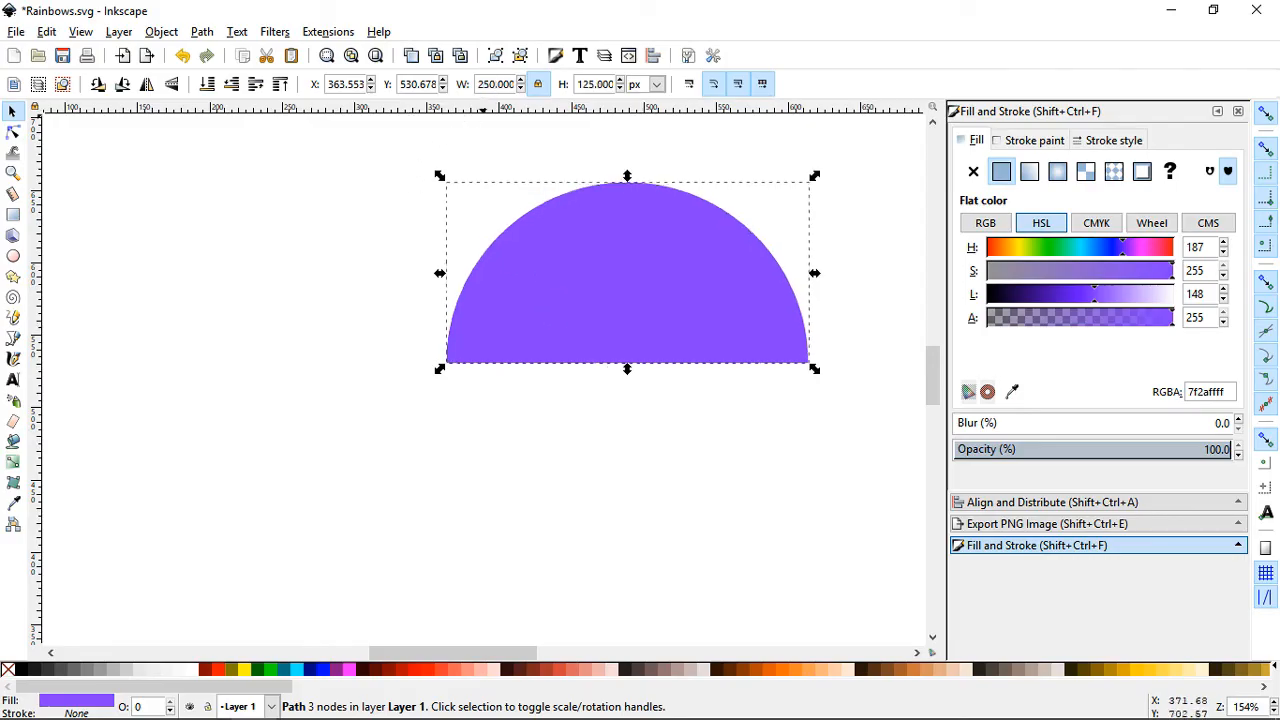
Step: Fill the 250 px semicircle with the palette's blue and lower it to the bottom of the stack
{"action": "left_click", "coordinate": [13, 503]}
{"action": "scroll", "coordinate": [677, 328], "scroll_direction": "down", "scroll_amount": 3}
{"action": "left_click", "coordinate": [311, 173]}
{"action": "scroll", "coordinate": [735, 350], "scroll_direction": "up", "scroll_amount": 1}
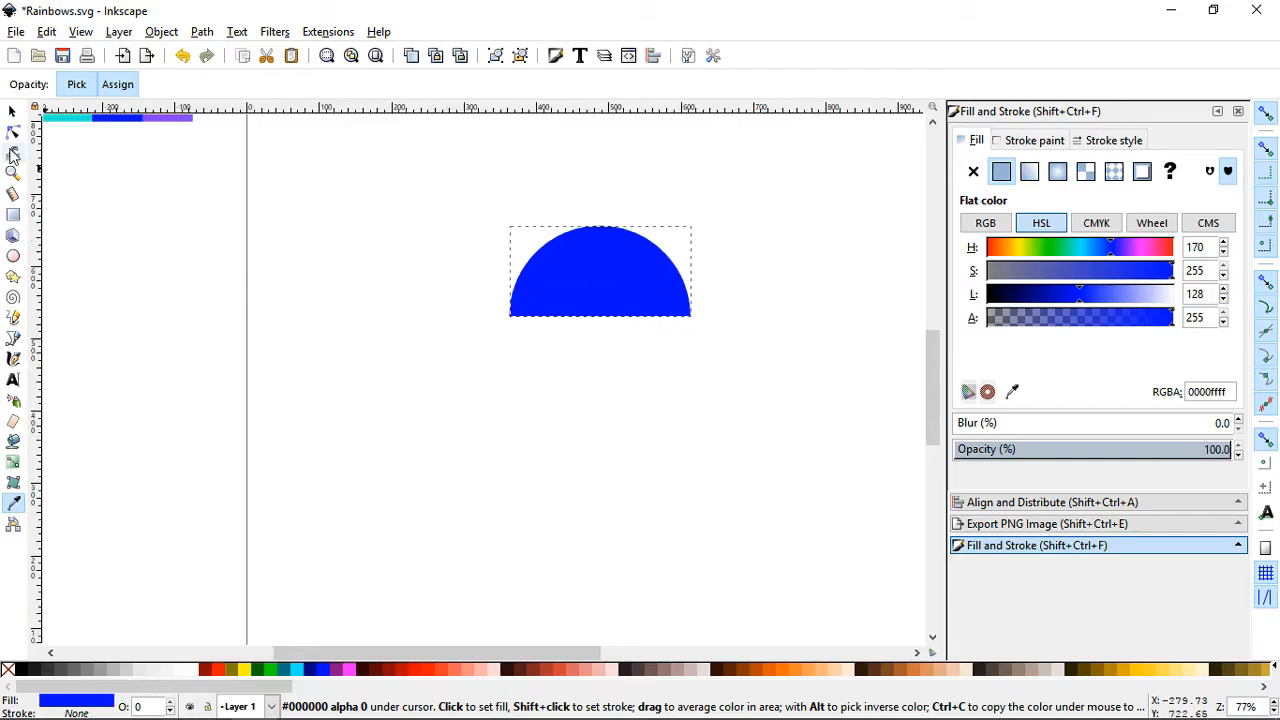
{"action": "left_click", "coordinate": [12, 112]}
{"action": "scroll", "coordinate": [644, 374], "scroll_direction": "up", "scroll_amount": 3}
{"action": "left_click", "coordinate": [207, 84]}
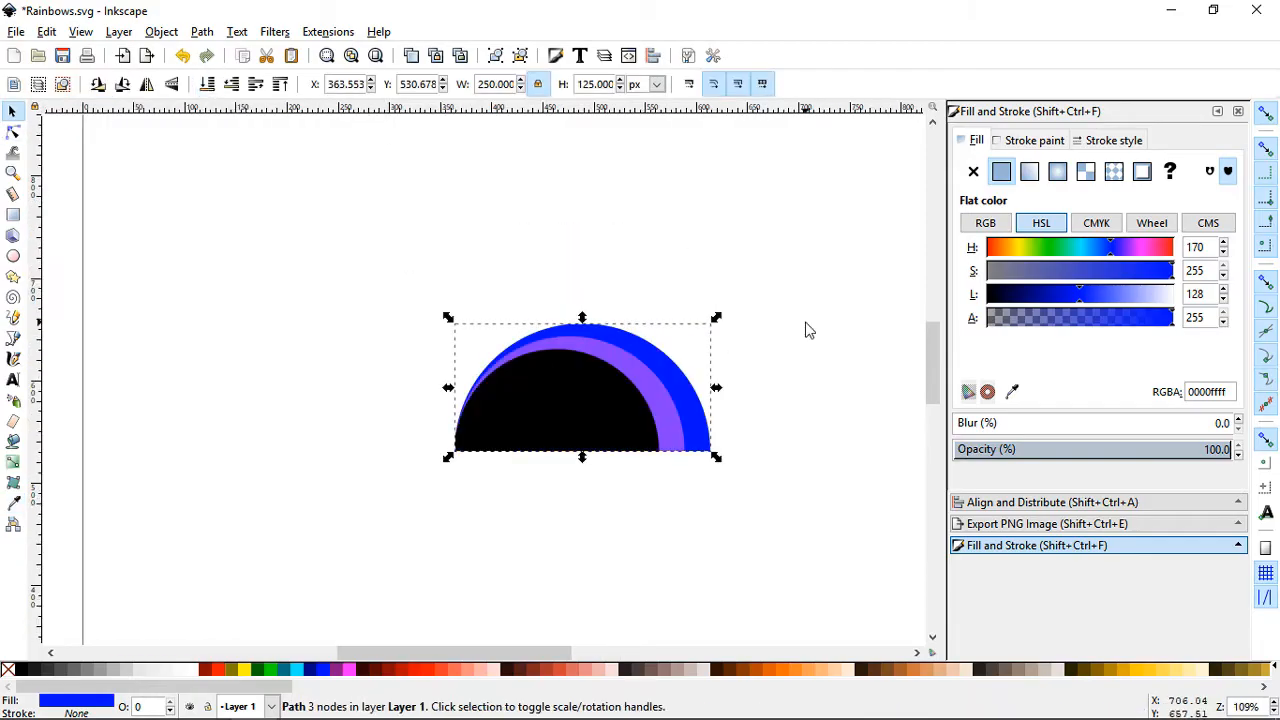
Step: Duplicate the blue semicircle and set the copy's width to 275 px with the proportions locked
{"action": "key", "text": "ctrl+z"}
{"action": "scroll", "coordinate": [805, 320], "scroll_direction": "down", "scroll_amount": 2}
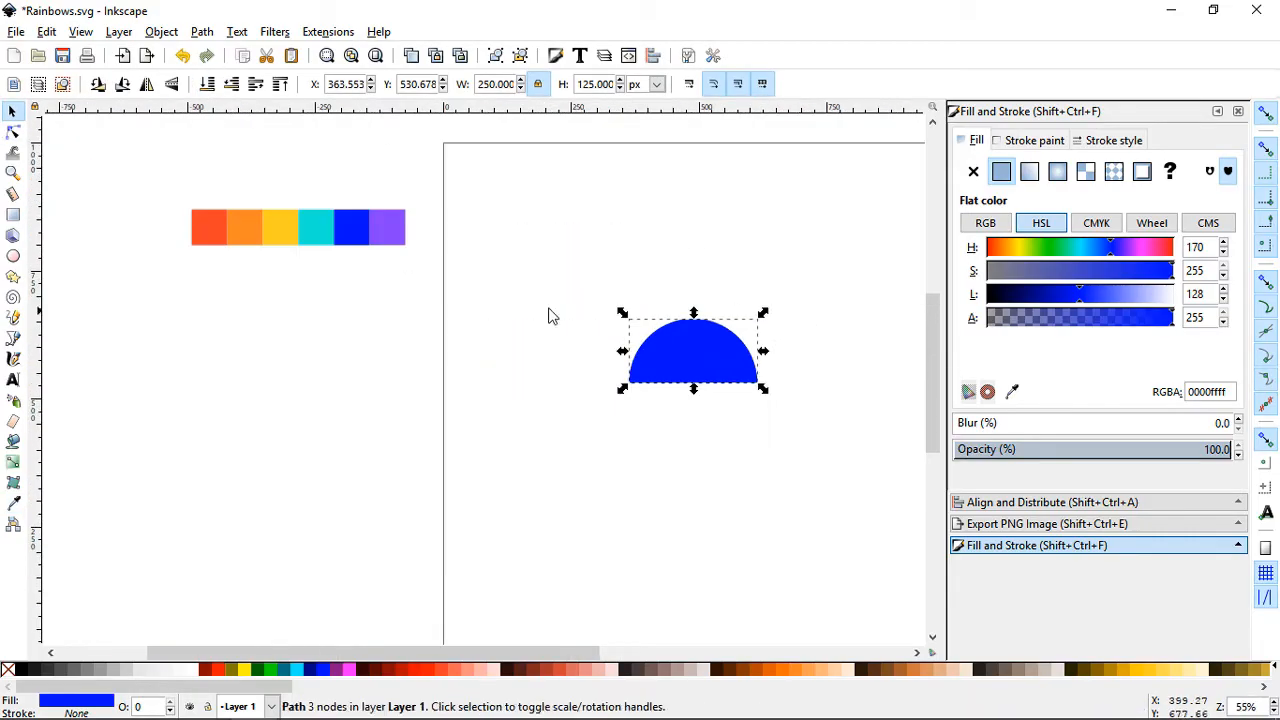
{"action": "left_click", "coordinate": [480, 84]}
{"action": "key", "text": "Return"}
Step: Fill the 275 px semicircle with the palette's turquoise and lower it to the bottom of the stack
{"action": "key", "text": "d"}
{"action": "left_click", "coordinate": [316, 227]}
{"action": "left_click", "coordinate": [208, 84]}
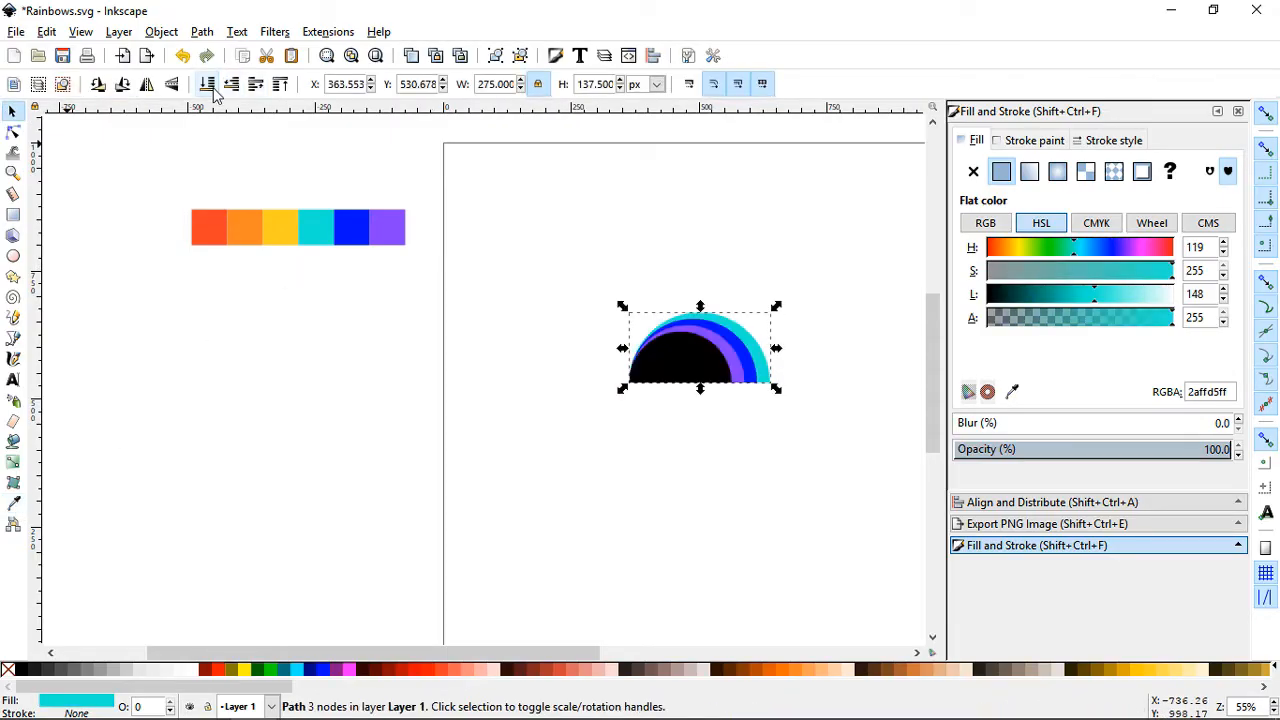
Step: Duplicate the turquoise semicircle and set the copy's width to 300 px with the proportions locked
{"action": "key", "text": "Home"}
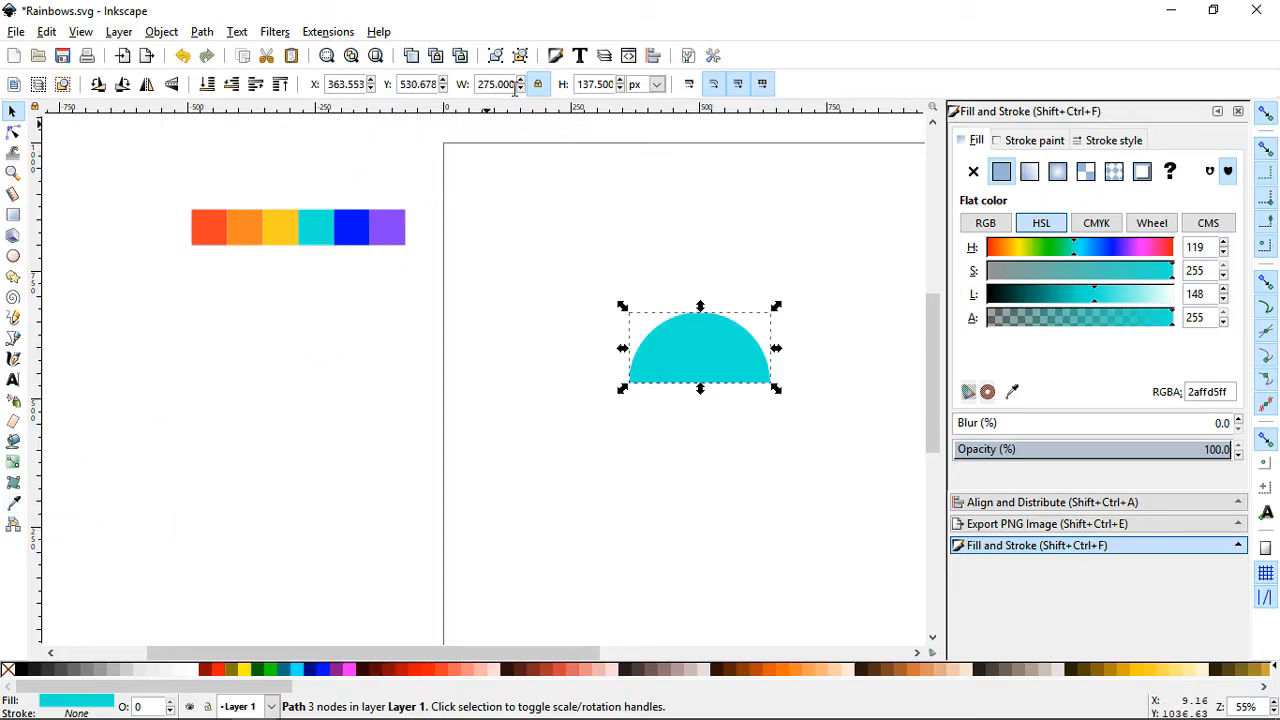
{"action": "type", "text": "300"}
{"action": "key", "text": "Return"}
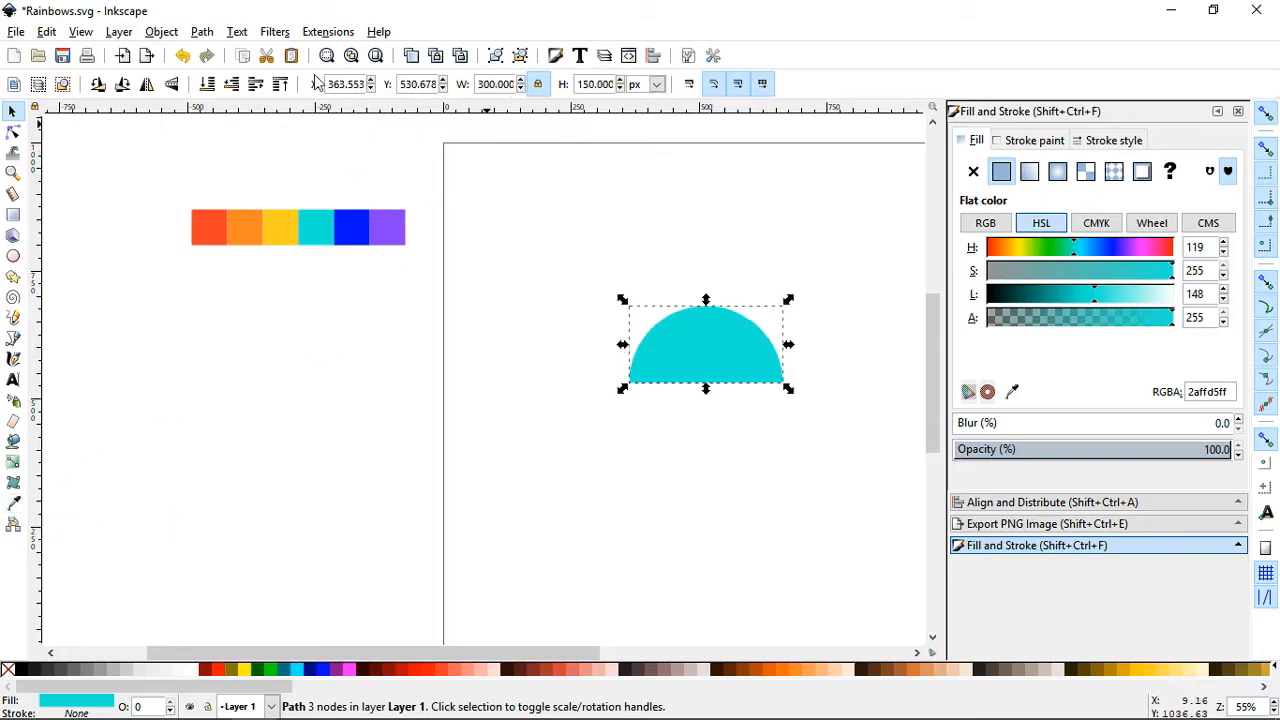
Step: Fill the 300 px semicircle with the palette's yellow and lower it to the bottom of the stack
{"action": "left_click", "coordinate": [16, 500]}
{"action": "left_click", "coordinate": [285, 235]}
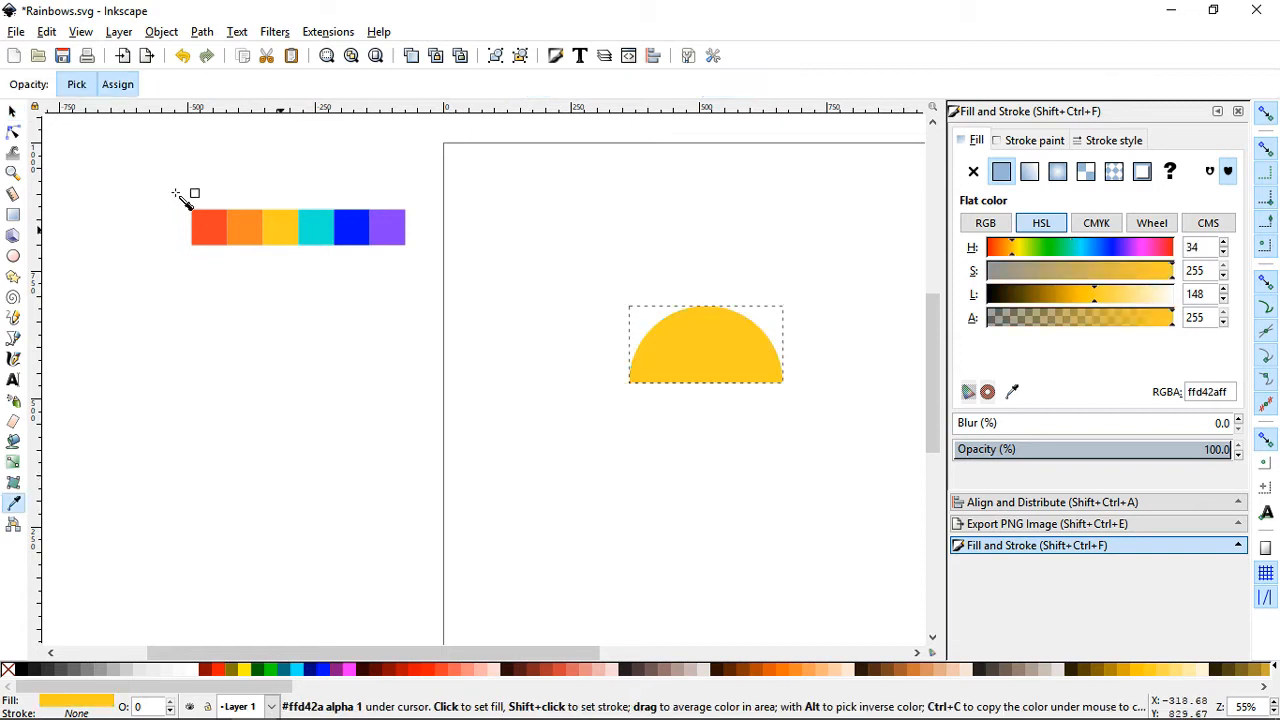
{"action": "key", "text": "F1"}
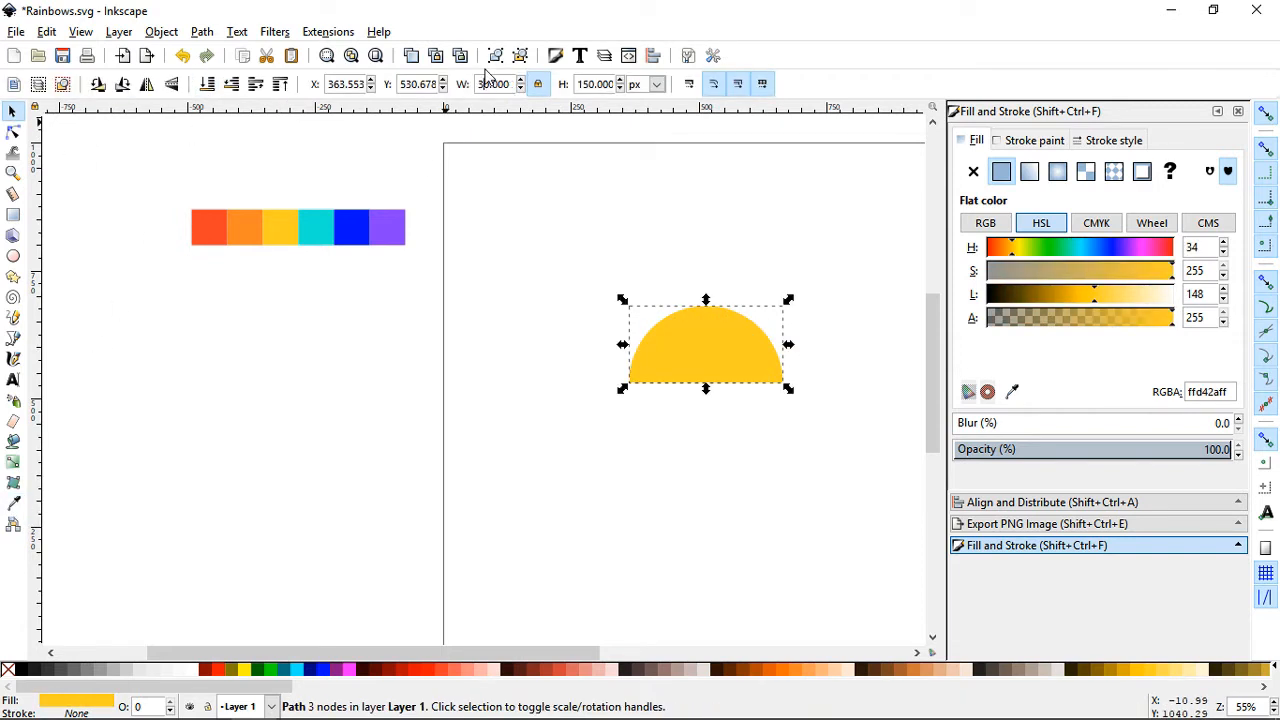
Step: Create a 325 px wide duplicate of the yellow semicircle in the palette's orange, lowered to the bottom of the stack
{"action": "key", "text": "Return"}
{"action": "key", "text": "F7"}
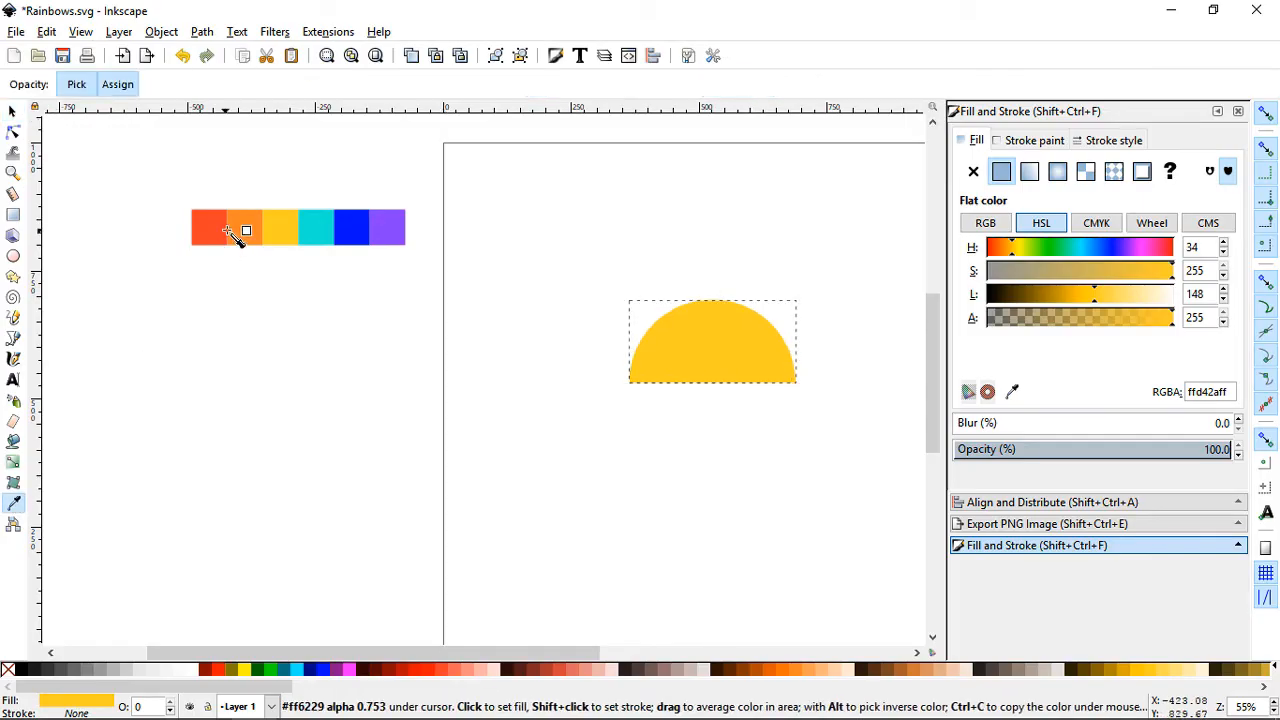
{"action": "left_click", "coordinate": [246, 233]}
{"action": "key", "text": "F1"}
{"action": "left_click", "coordinate": [212, 88]}
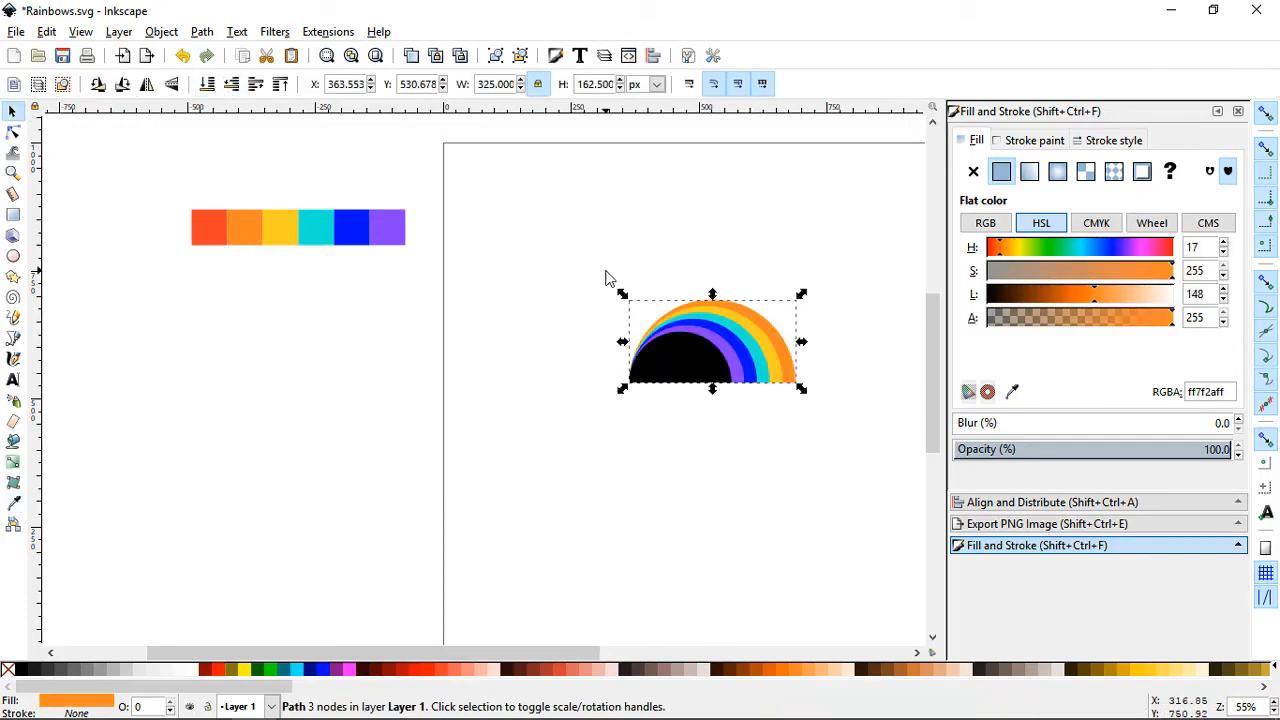
Step: Duplicate the orange semicircle and set the copy's width to 350 px with the proportions locked
{"action": "key", "text": "Home"}
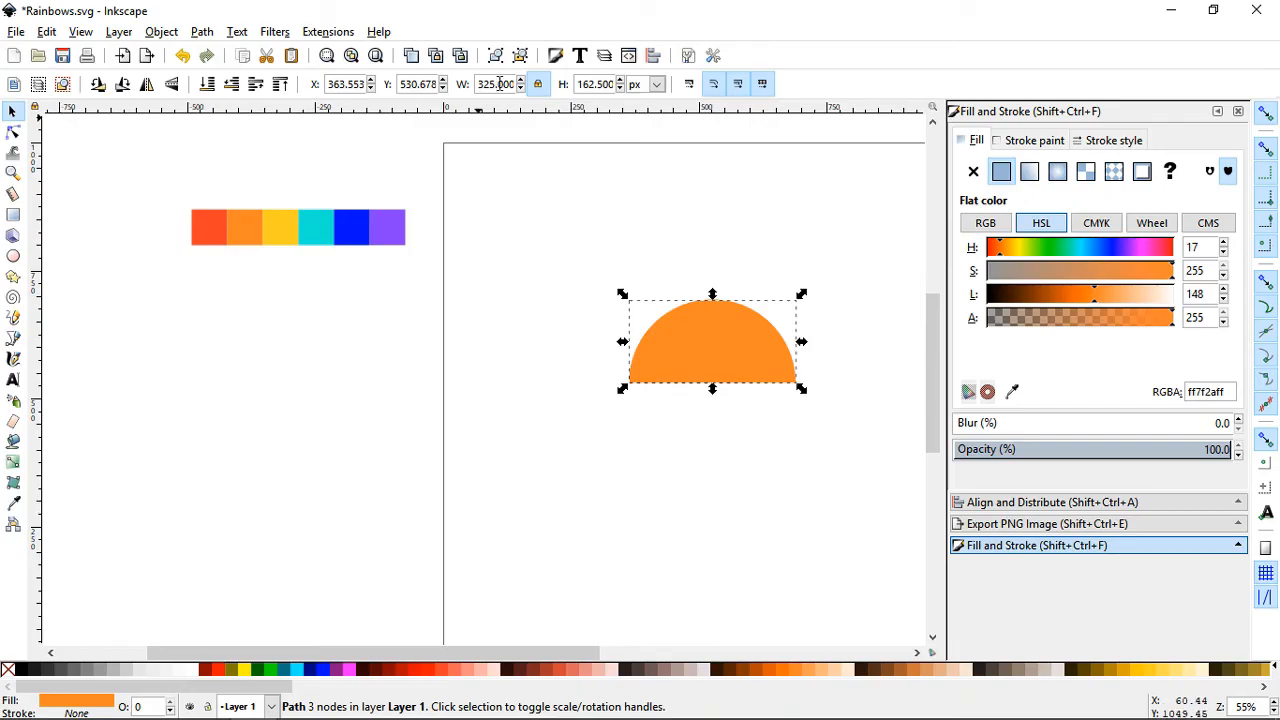
{"action": "left_click_drag", "start_coordinate": [487, 88], "coordinate": [483, 88]}
{"action": "type", "text": "50"}
{"action": "key", "text": "Return"}
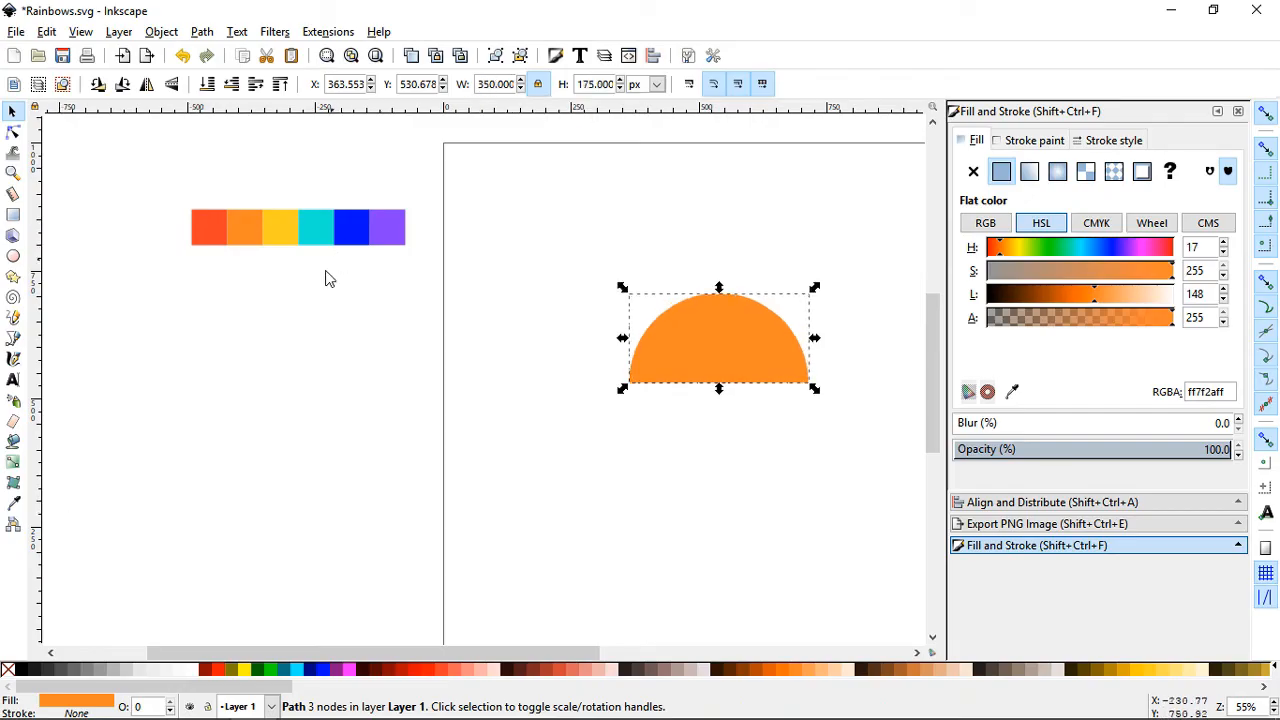
Step: Fill the 350 px semicircle with the palette's red and lower it to the bottom of the stack
{"action": "left_click", "coordinate": [18, 506]}
{"action": "left_click", "coordinate": [215, 228]}
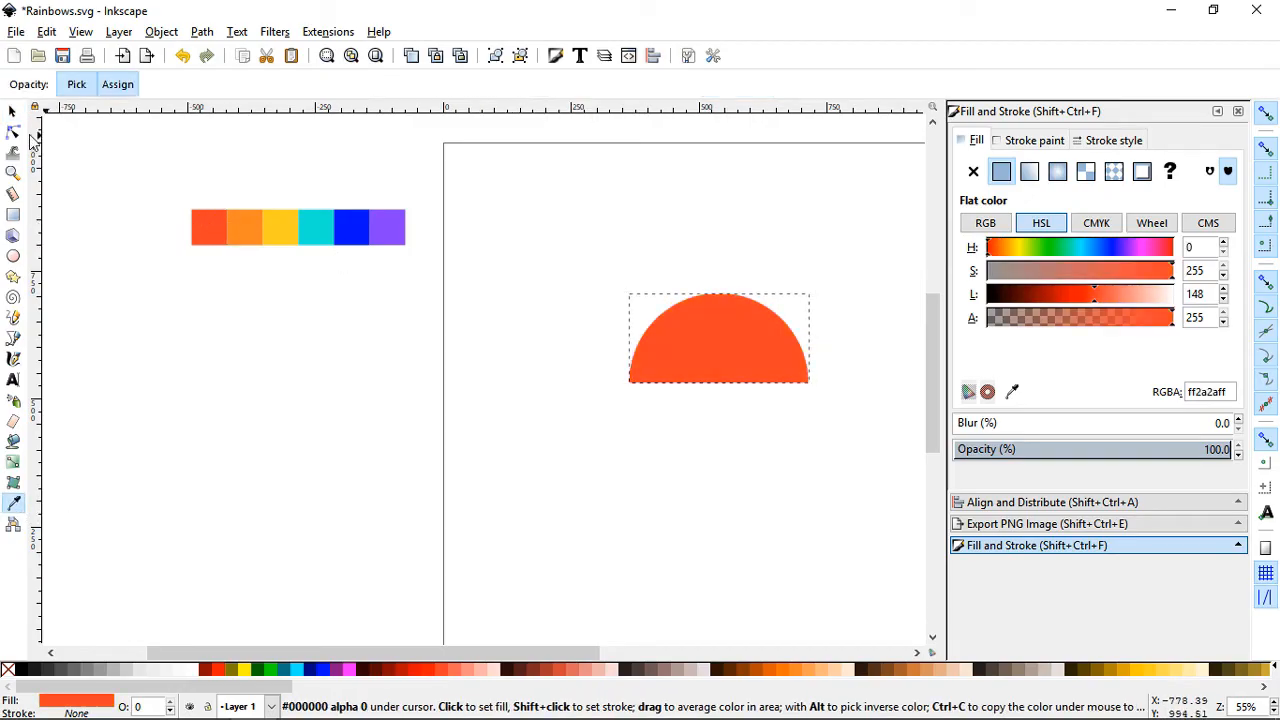
{"action": "key", "text": "s"}
{"action": "left_click", "coordinate": [209, 86]}
{"action": "scroll", "coordinate": [785, 387], "scroll_direction": "up", "scroll_amount": 2}
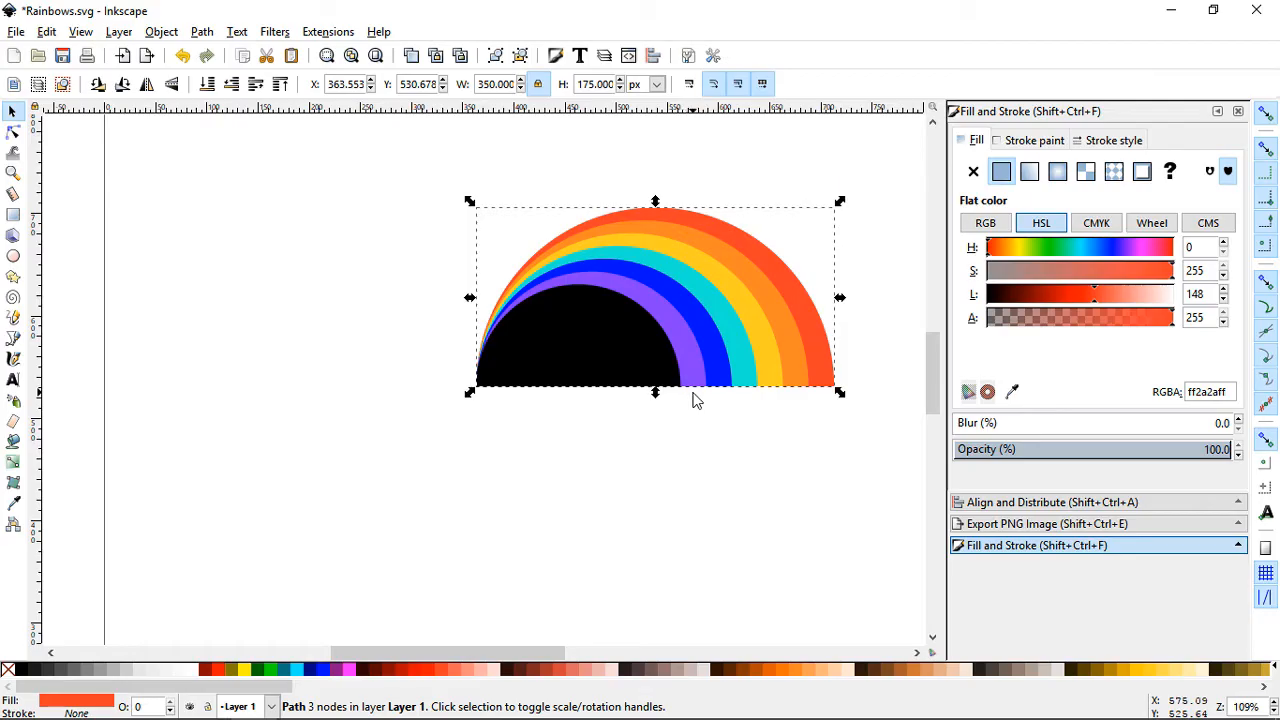
Step: Center the orange, yellow and turquoise semicircles on the red one, snapping their flat edges' midpoints together
{"action": "scroll", "coordinate": [697, 400], "scroll_direction": "up", "scroll_amount": 1}
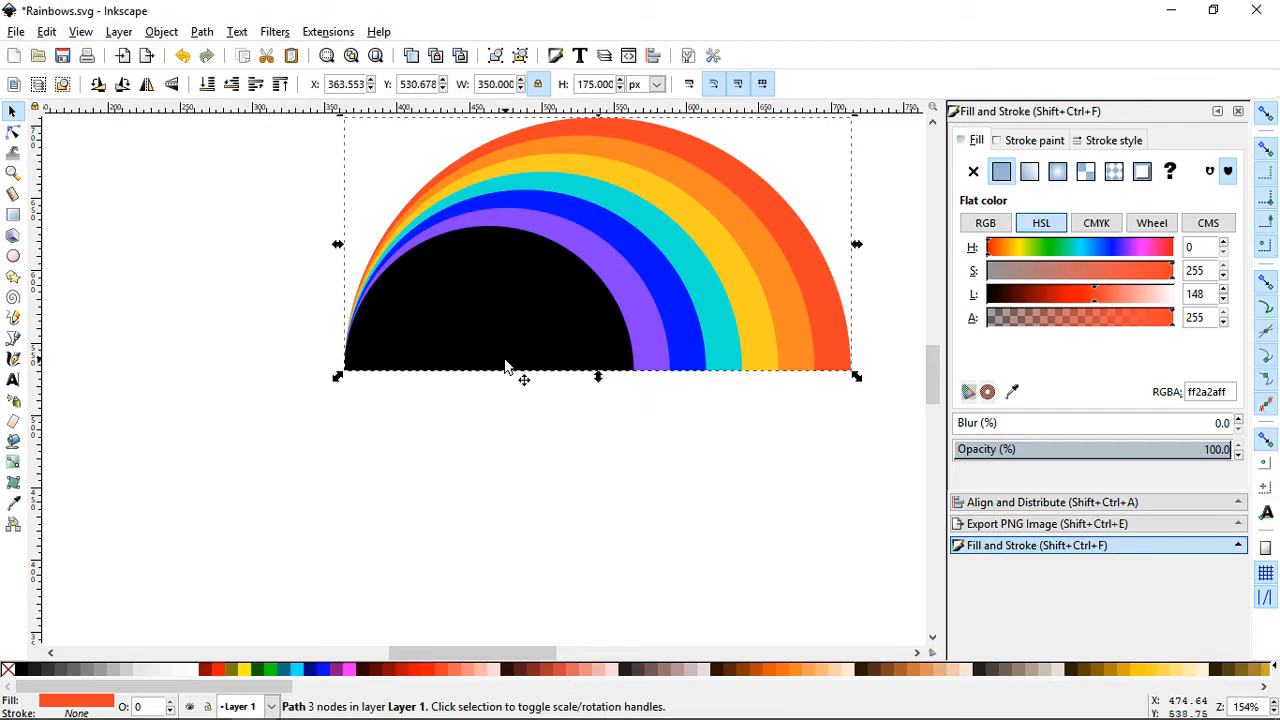
{"action": "scroll", "coordinate": [660, 240], "scroll_direction": "up", "scroll_amount": 2}
{"action": "left_click", "coordinate": [636, 229]}
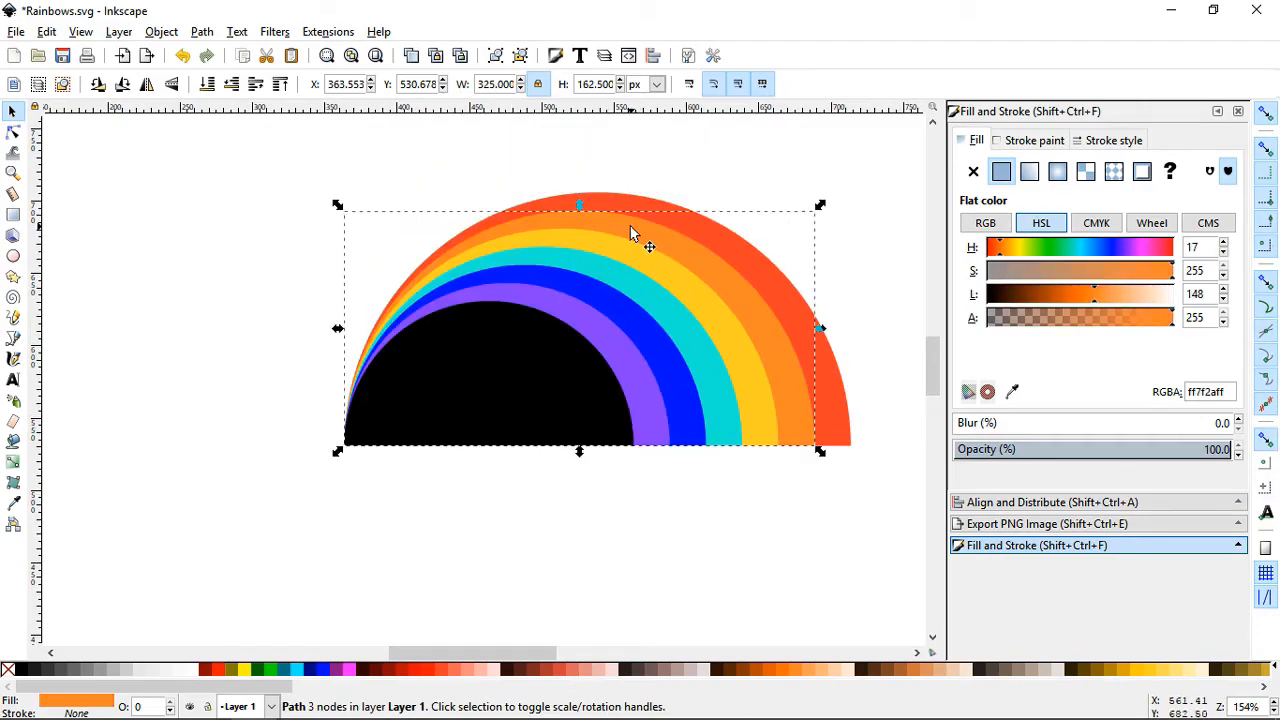
{"action": "left_click_drag", "start_coordinate": [629, 227], "coordinate": [655, 260]}
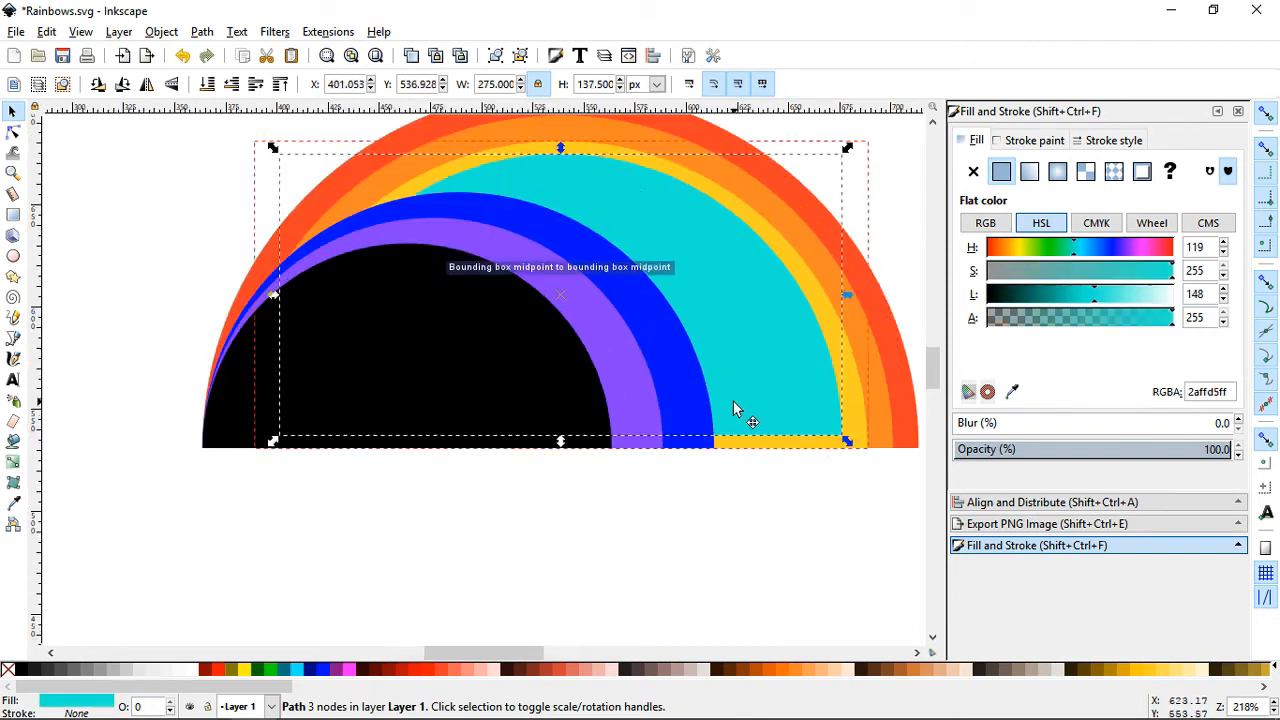
{"action": "left_click_drag", "start_coordinate": [733, 400], "coordinate": [737, 415]}
Step: Snap the blue, purple and black semicircles to the midpoint of the rainbow's flat base and clear the selection
{"action": "left_click_drag", "start_coordinate": [643, 338], "coordinate": [720, 355]}
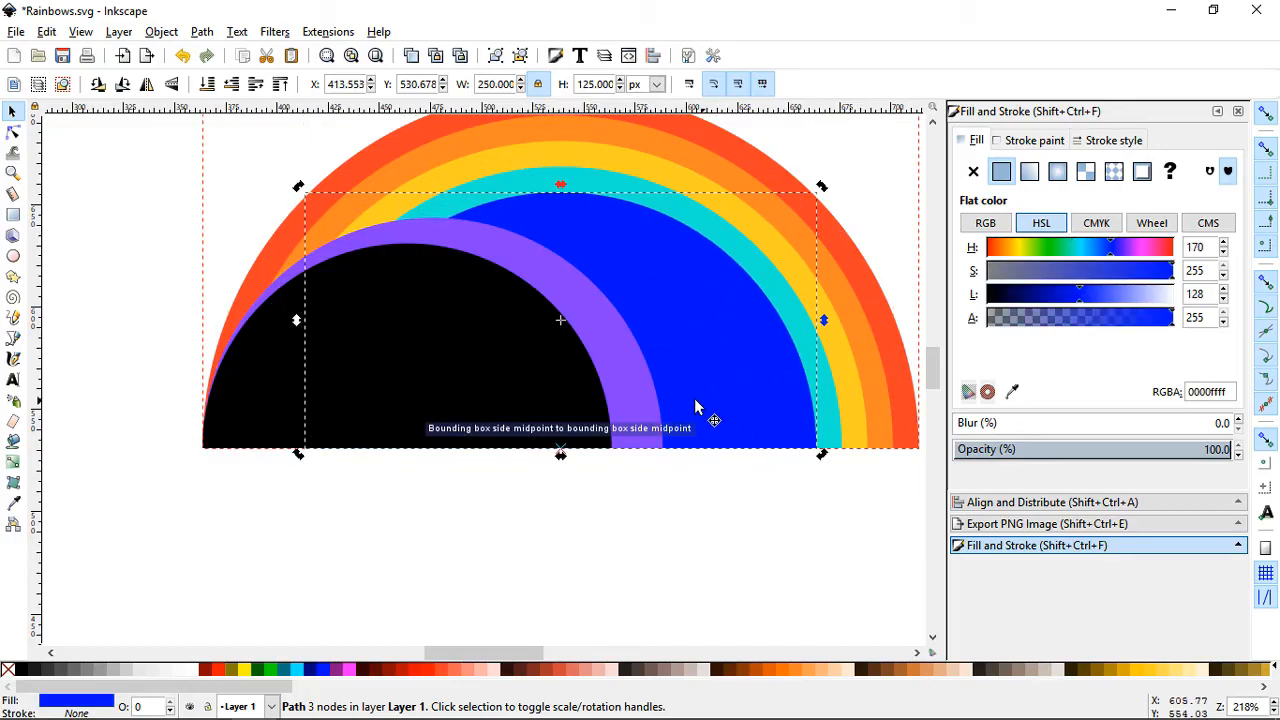
{"action": "left_click_drag", "start_coordinate": [622, 358], "coordinate": [743, 357]}
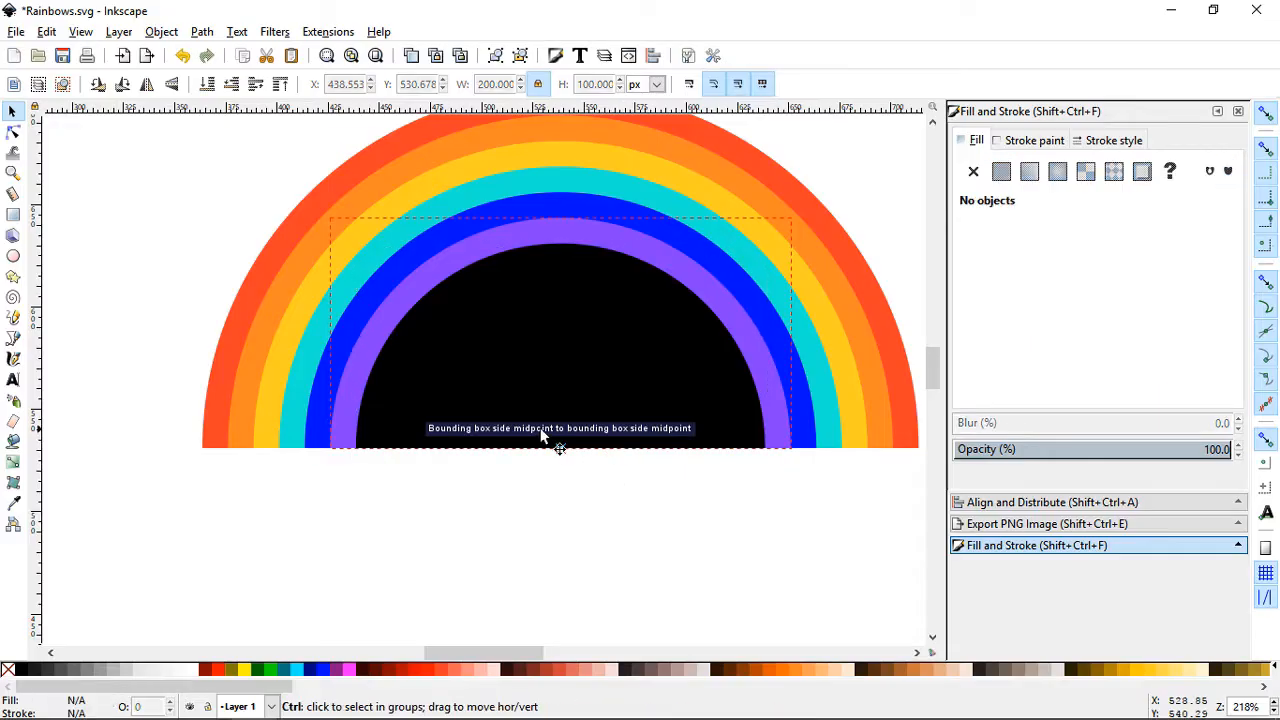
{"action": "scroll", "coordinate": [557, 443], "scroll_direction": "down", "scroll_amount": 3, "text": "ctrl"}
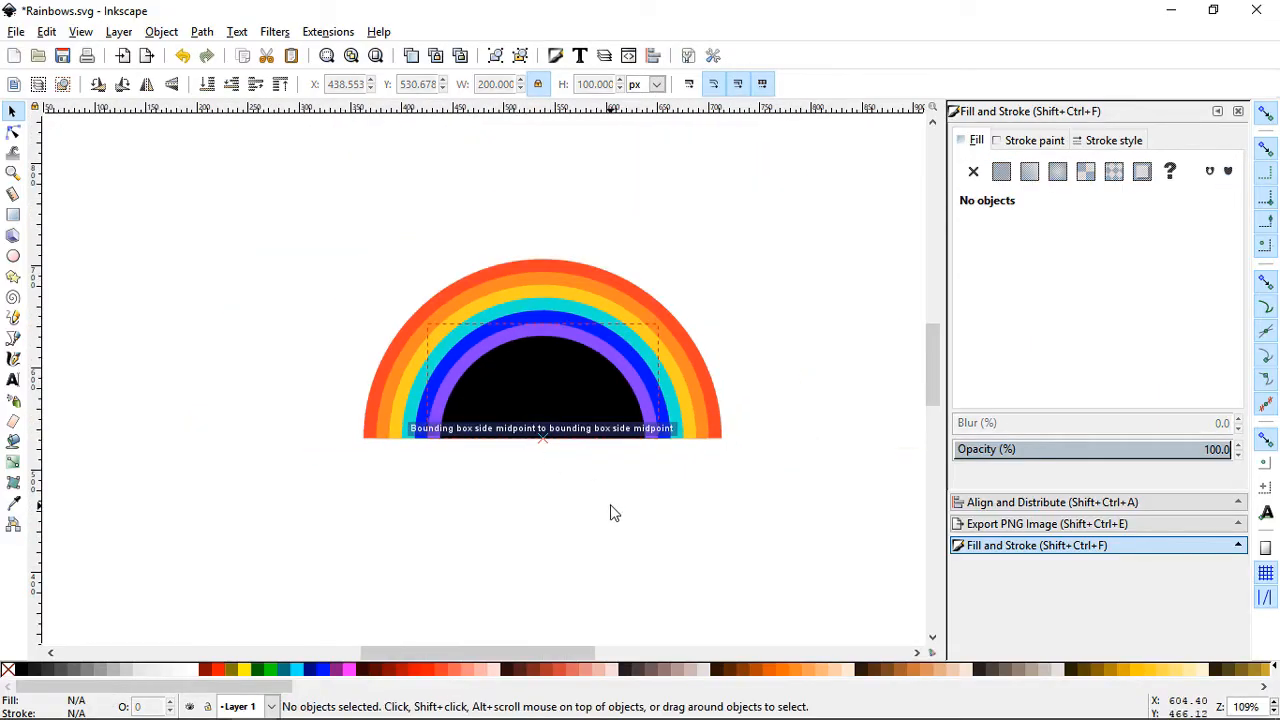
Step: Recolour the black inner semicircle white and deselect it
{"action": "scroll", "coordinate": [558, 431], "scroll_direction": "up", "scroll_amount": 2, "text": "ctrl"}
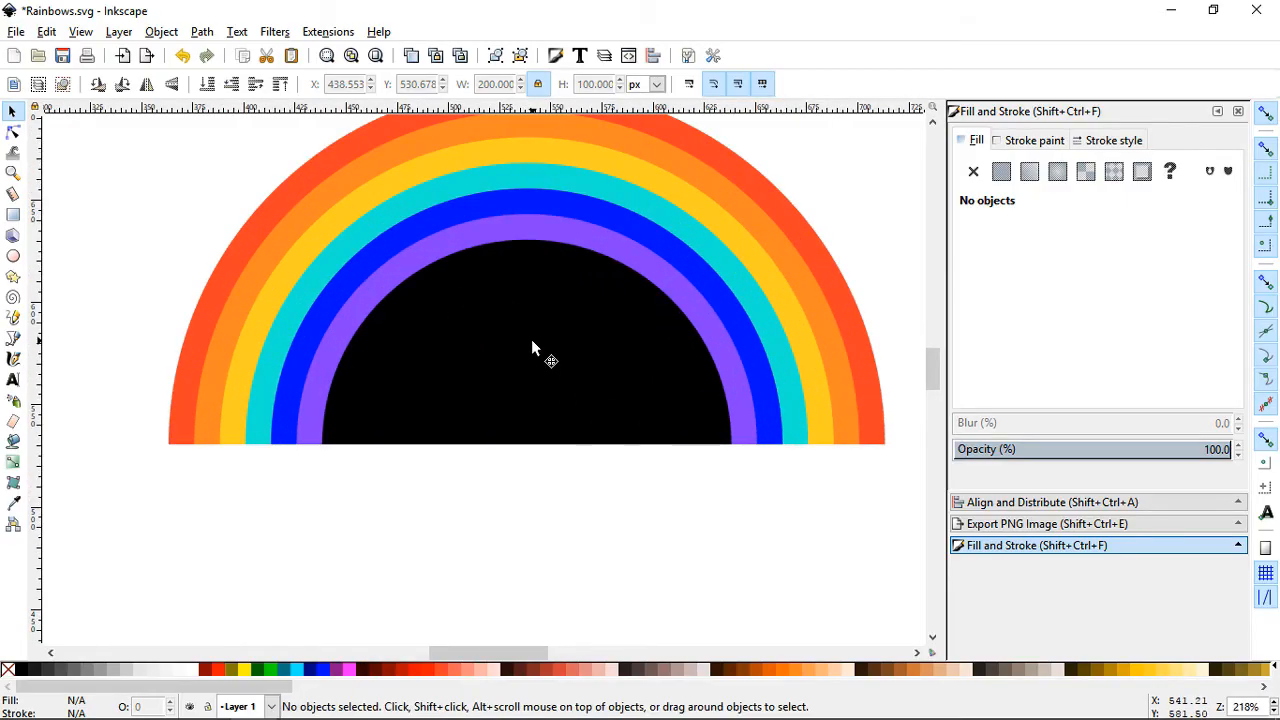
{"action": "scroll", "coordinate": [498, 348], "scroll_direction": "down", "scroll_amount": 1, "text": "ctrl"}
{"action": "left_click", "coordinate": [501, 351]}
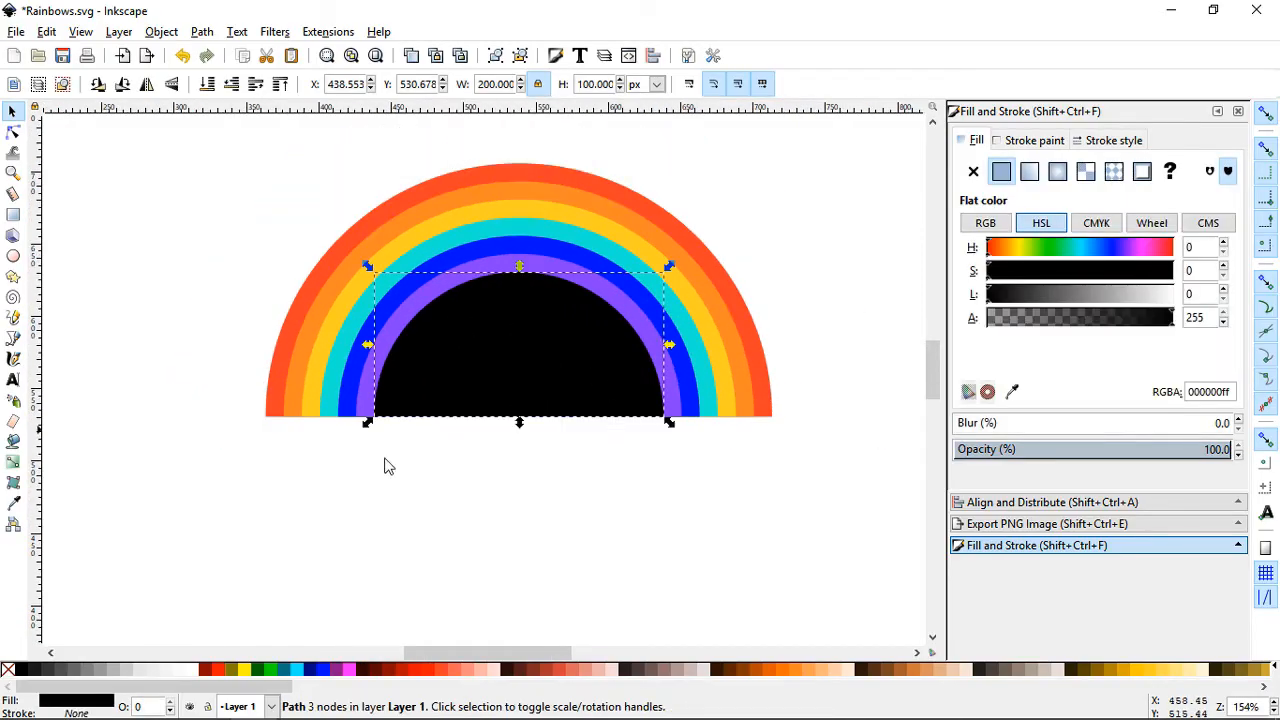
{"action": "left_click", "coordinate": [185, 670]}
{"action": "left_click", "coordinate": [549, 466]}
Step: Move the white inner semicircle aside over the coloured bands, undo the move and deselect it
{"action": "scroll", "coordinate": [543, 451], "scroll_direction": "down", "scroll_amount": 2, "text": "ctrl"}
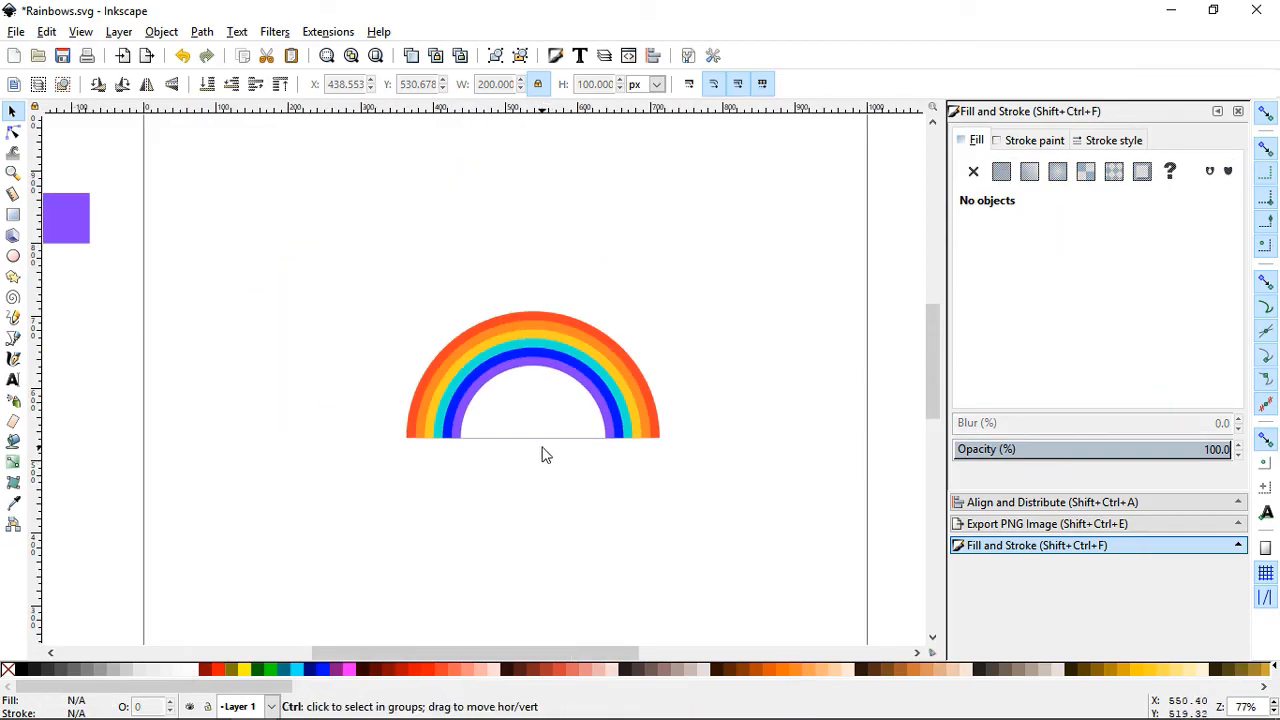
{"action": "scroll", "coordinate": [542, 455], "scroll_direction": "up", "scroll_amount": 1, "text": "ctrl"}
{"action": "scroll", "coordinate": [543, 452], "scroll_direction": "up", "scroll_amount": 2, "text": "ctrl"}
{"action": "scroll", "coordinate": [548, 440], "scroll_direction": "down", "scroll_amount": 2, "text": "ctrl"}
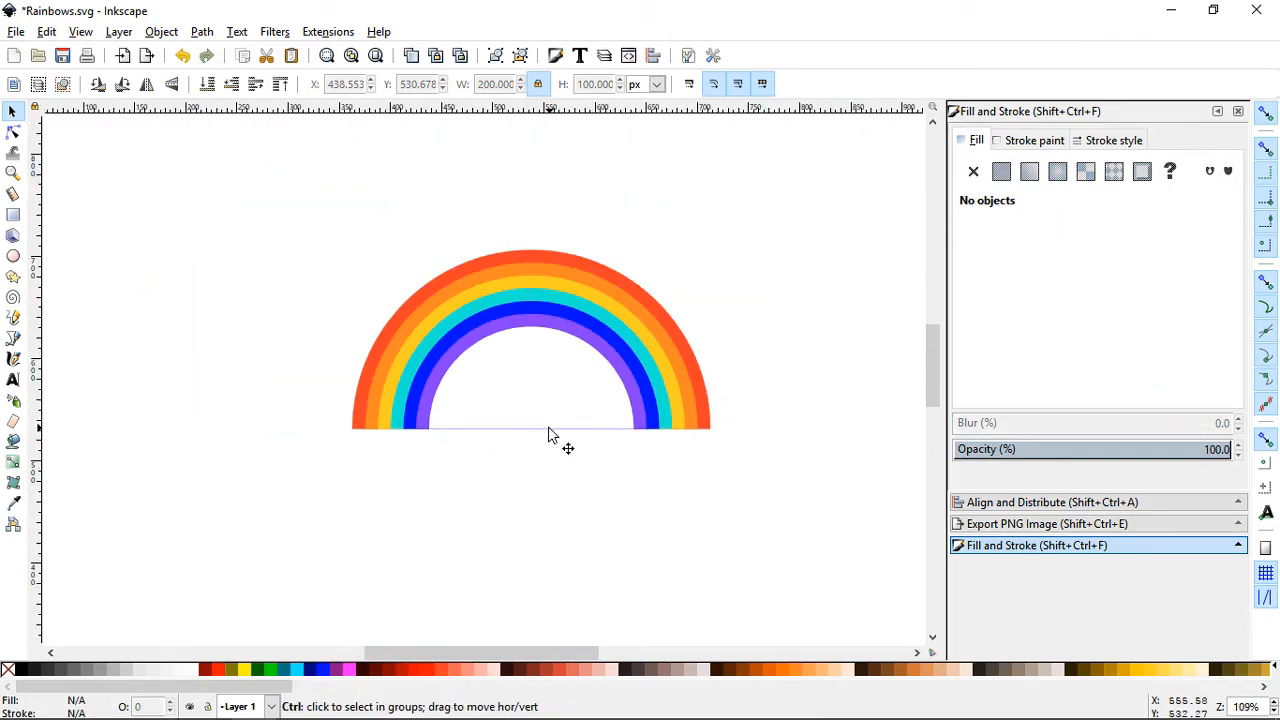
{"action": "scroll", "coordinate": [548, 434], "scroll_direction": "up", "scroll_amount": 1, "text": "ctrl"}
{"action": "scroll", "coordinate": [540, 425], "scroll_direction": "up", "scroll_amount": 1, "text": "ctrl"}
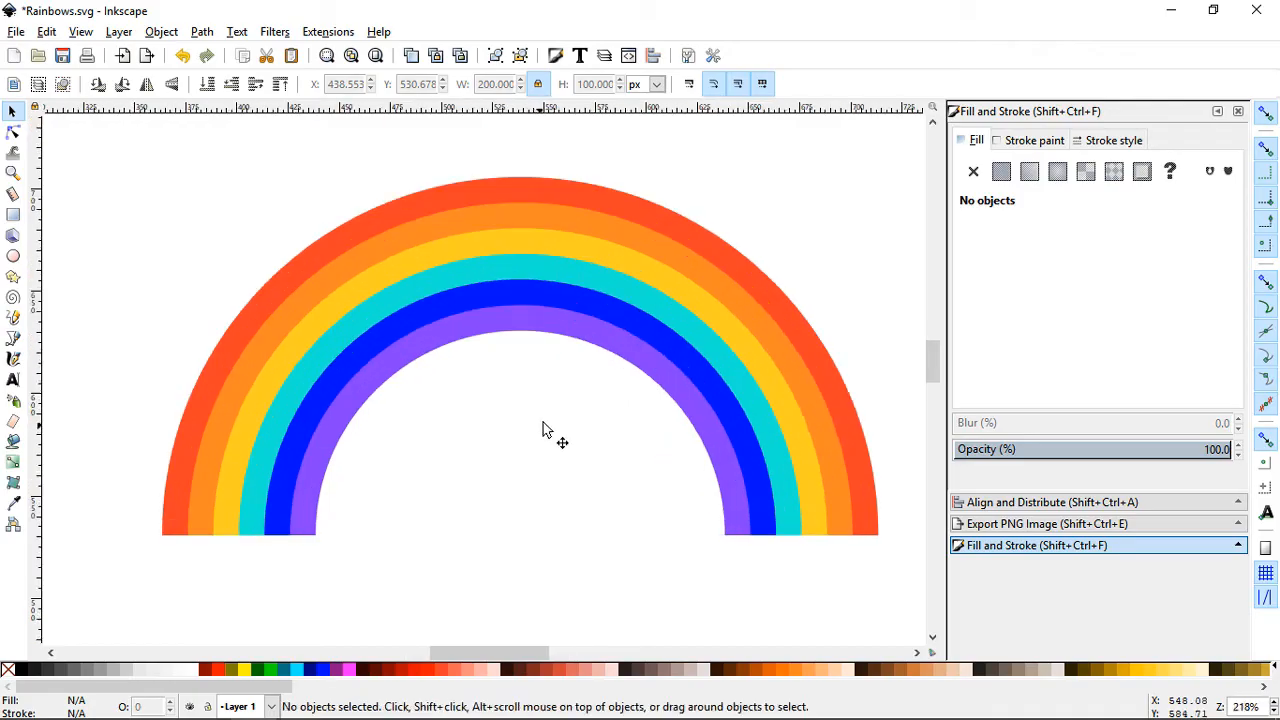
{"action": "left_click_drag", "start_coordinate": [543, 424], "coordinate": [391, 398]}
{"action": "key", "text": "ctrl+z"}
{"action": "left_click", "coordinate": [577, 552]}
{"action": "scroll", "coordinate": [577, 560], "scroll_direction": "down", "scroll_amount": 1, "text": "ctrl"}
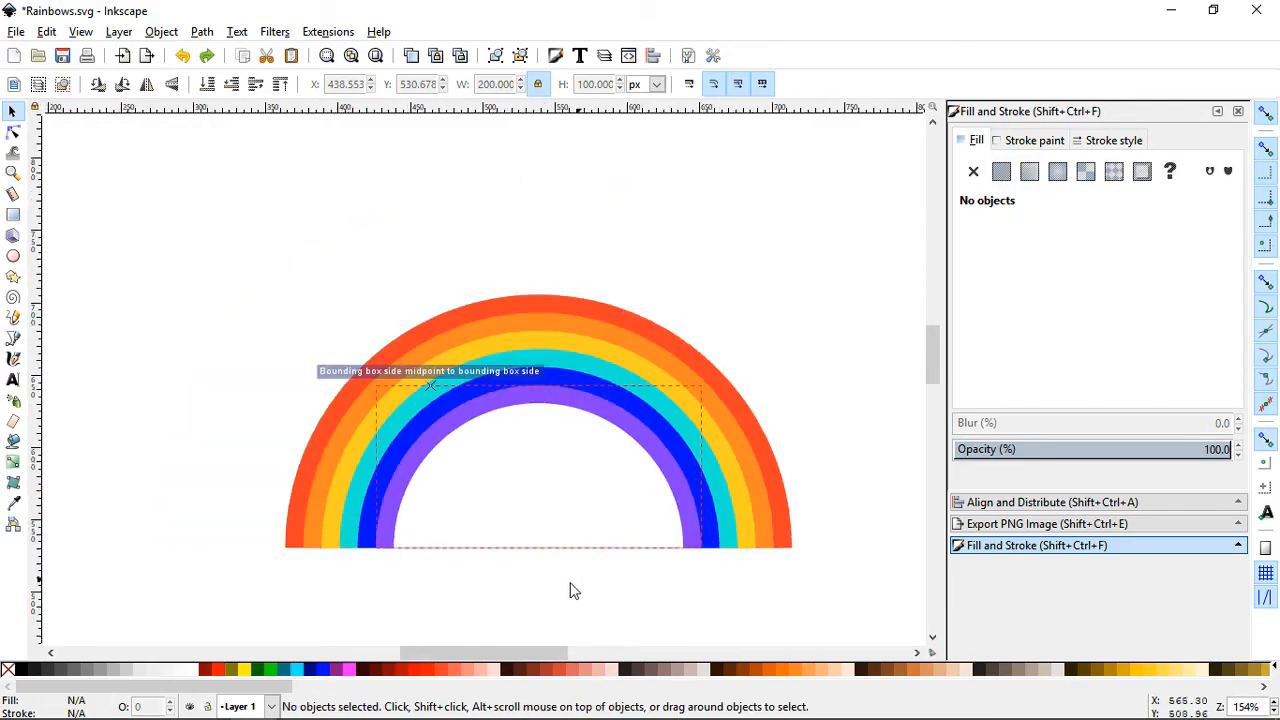
Step: Examine up close the lower inner end of the purple band where it meets the white semicircle
{"action": "scroll", "coordinate": [480, 575], "scroll_direction": "up", "scroll_amount": 1, "text": "ctrl"}
{"action": "scroll", "coordinate": [401, 550], "scroll_direction": "up", "scroll_amount": 3, "text": "ctrl"}
{"action": "scroll", "coordinate": [297, 555], "scroll_direction": "up", "scroll_amount": 4, "text": "ctrl"}
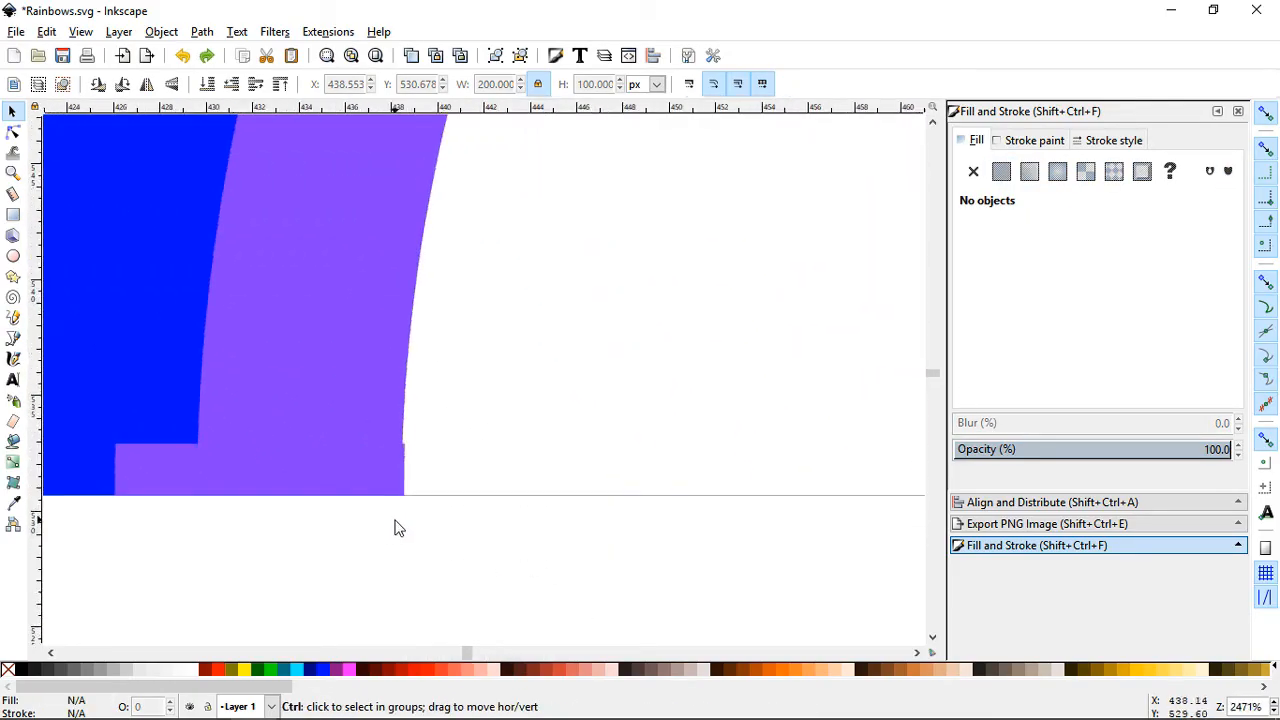
{"action": "scroll", "coordinate": [515, 497], "scroll_direction": "down", "scroll_amount": 8, "text": "ctrl"}
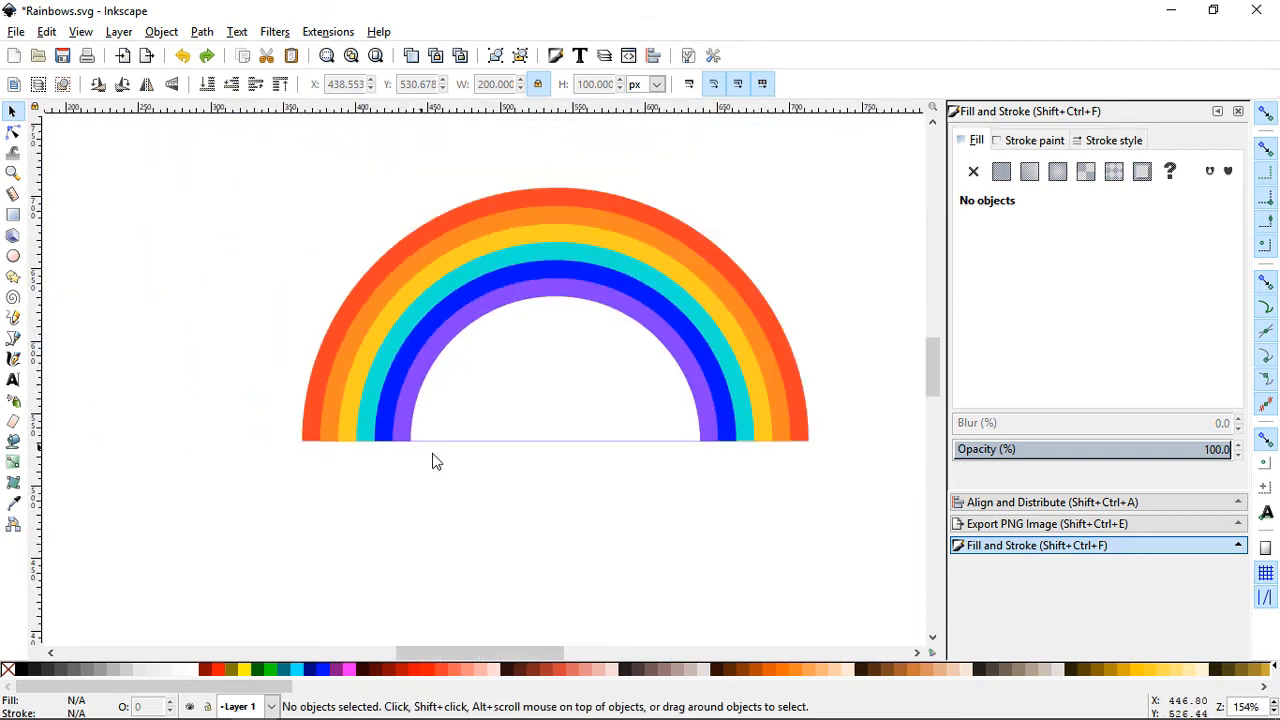
Step: Duplicate the rainbow's seven semicircles and set the copy aside as a group, about 840 px to the left of the original
{"action": "scroll", "coordinate": [443, 477], "scroll_direction": "down", "scroll_amount": 1, "text": "ctrl"}
{"action": "scroll", "coordinate": [466, 257], "scroll_direction": "down", "scroll_amount": 1, "text": "ctrl"}
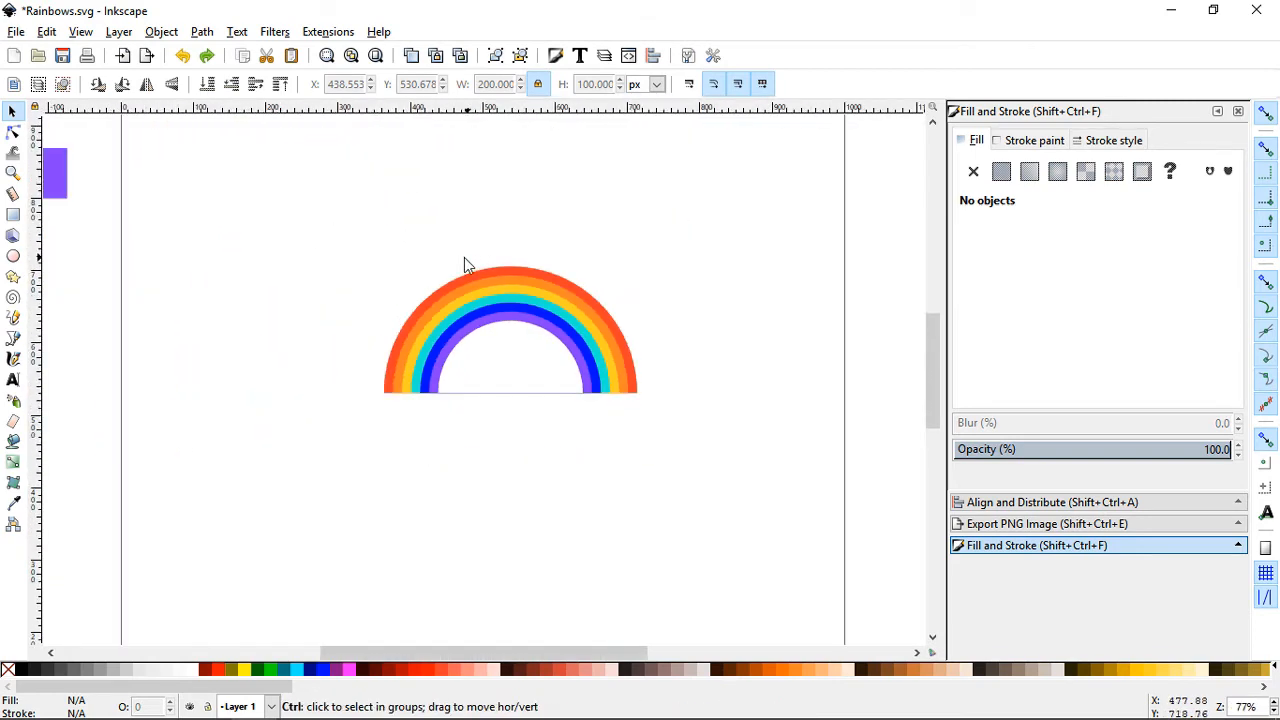
{"action": "left_click_drag", "start_coordinate": [305, 208], "coordinate": [805, 496]}
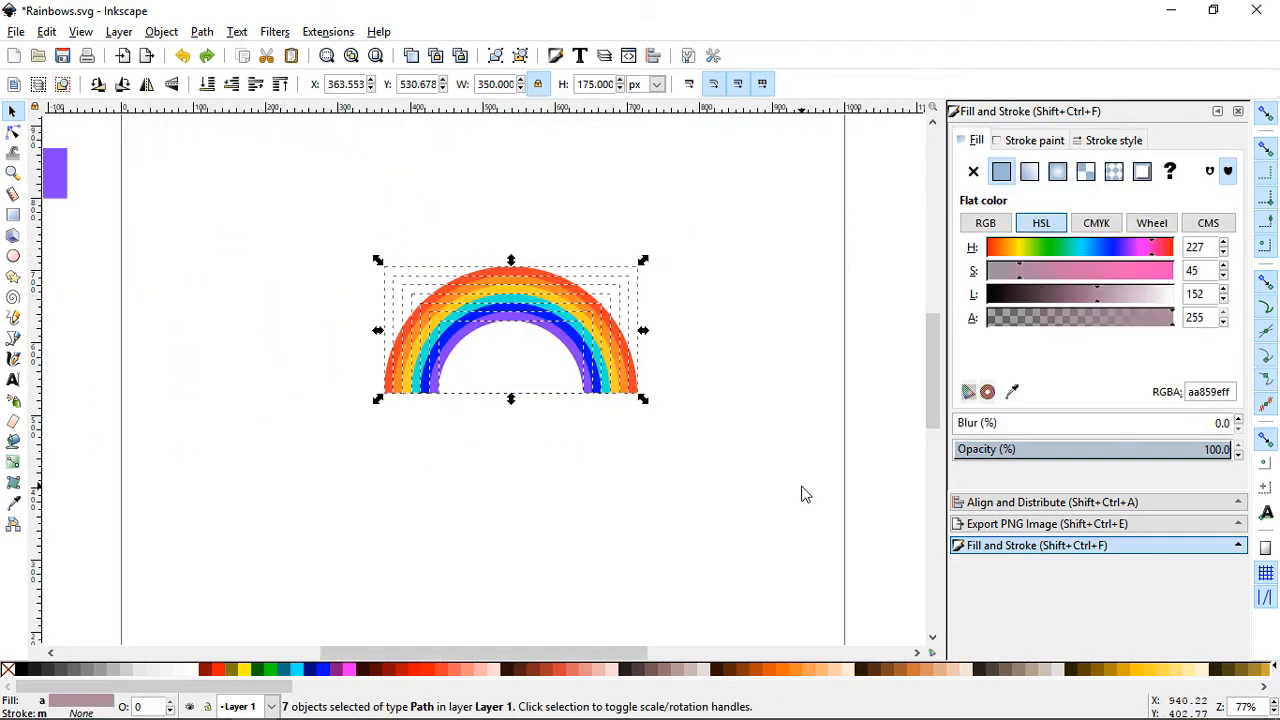
{"action": "key", "text": "ctrl"}
{"action": "key", "text": "ctrl+d"}
{"action": "left_click_drag", "start_coordinate": [589, 350], "coordinate": [227, 350]}
{"action": "key", "text": "ctrl+g"}
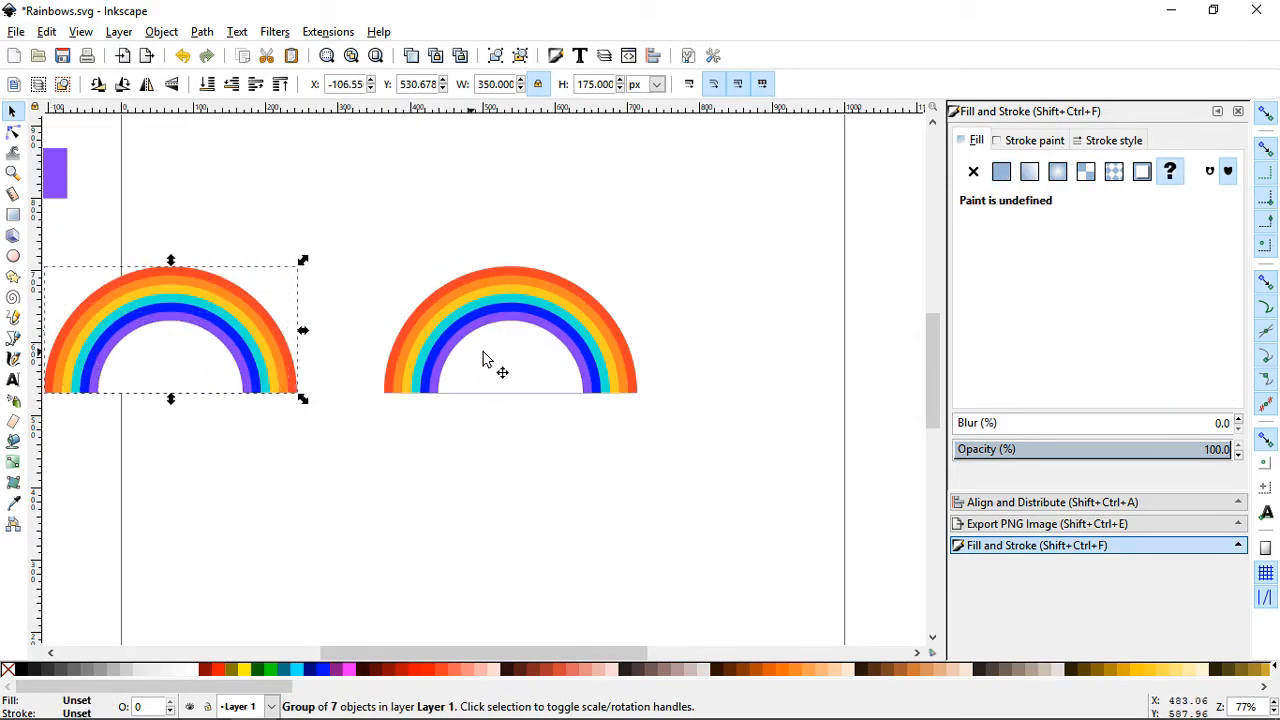
{"action": "scroll", "coordinate": [643, 383], "scroll_direction": "down", "scroll_amount": 1}
{"action": "left_click_drag", "start_coordinate": [380, 363], "coordinate": [176, 356]}
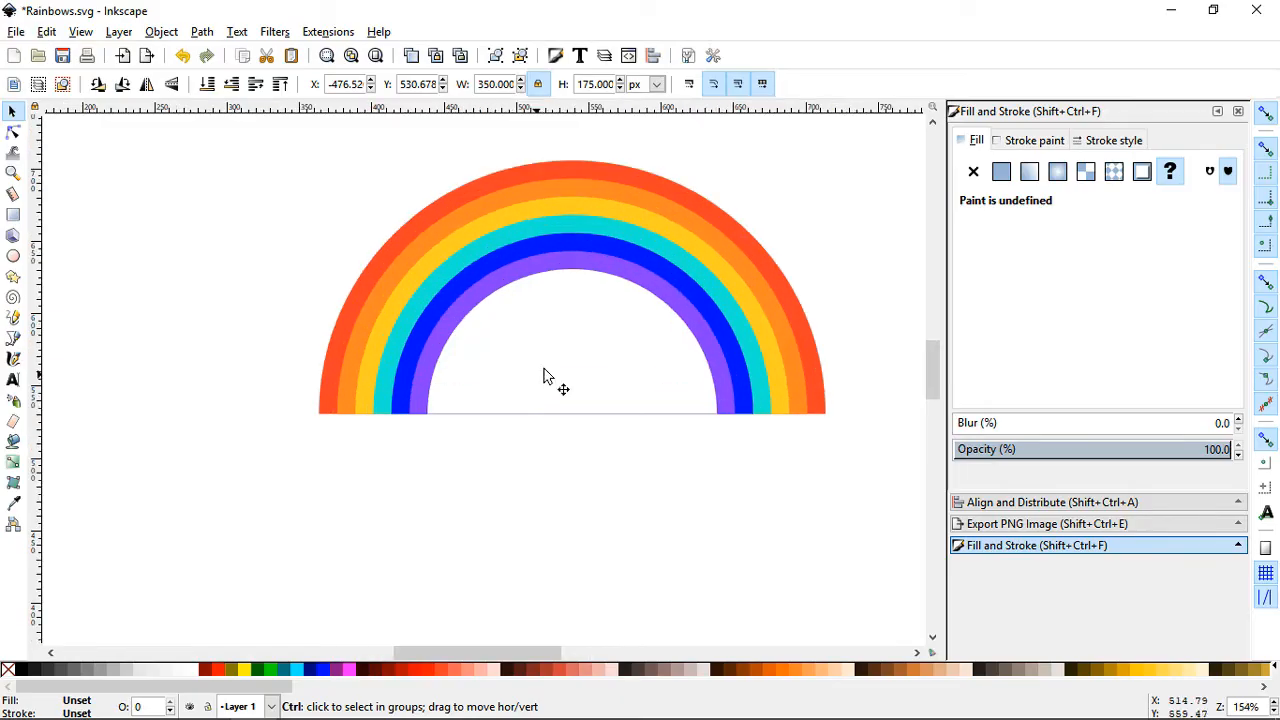
Step: Select the white inner semicircle of the original ungrouped rainbow
{"action": "left_click", "coordinate": [567, 361], "text": "ctrl"}
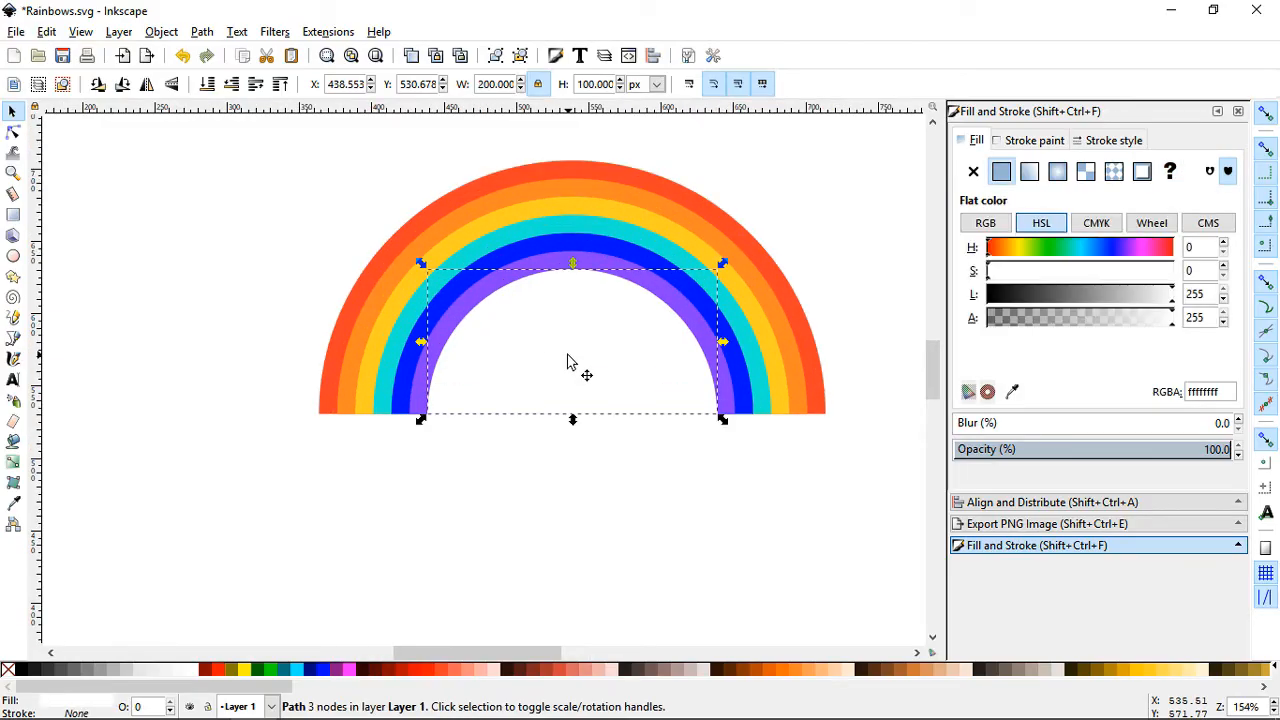